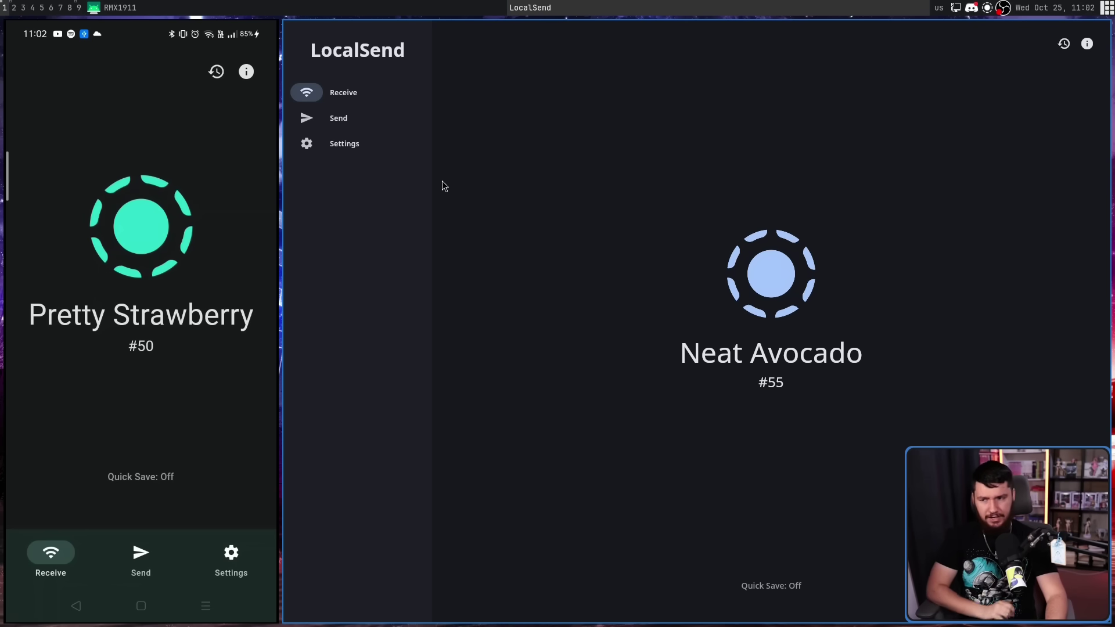
Set the desktop's network alias to Arch Desktop and restart the LocalSend server to apply it
left_click(355, 144)
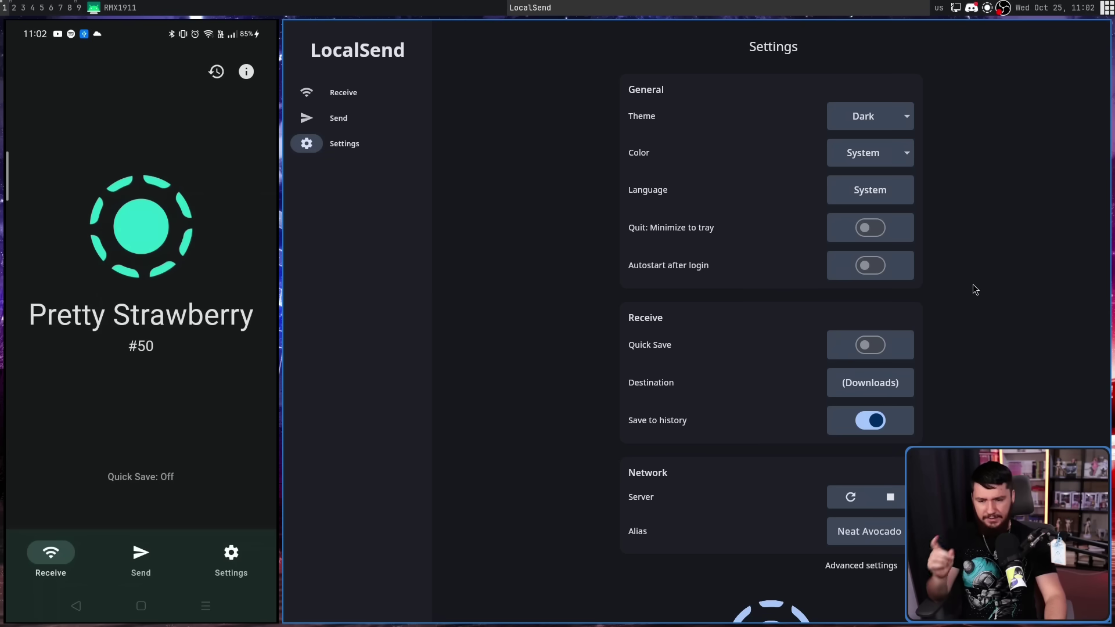
left_click_drag(902, 531, 808, 528)
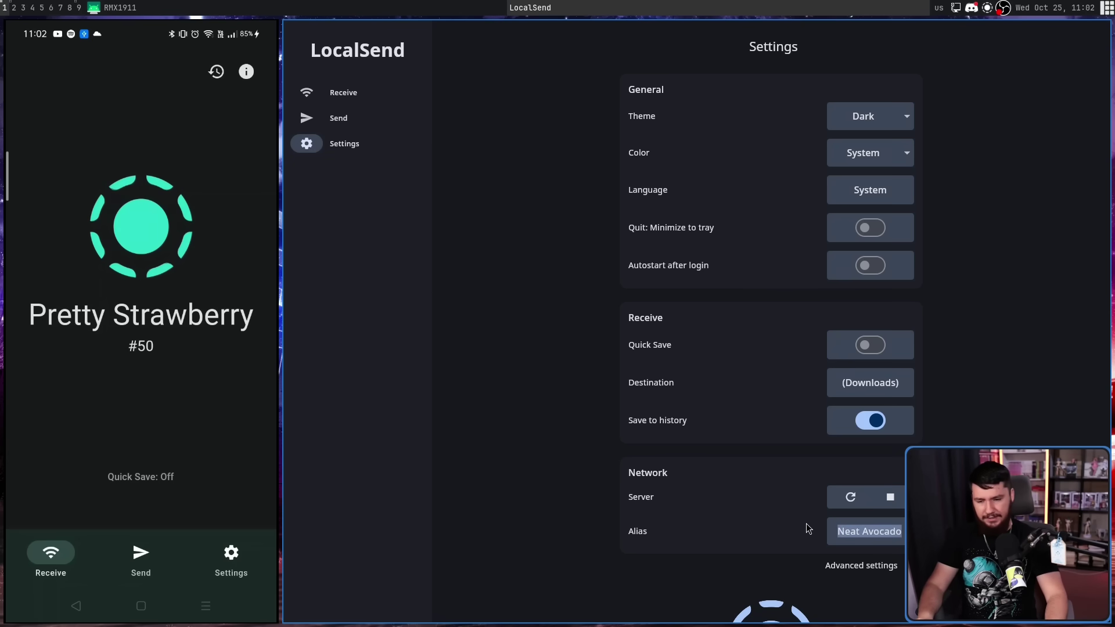
key("BackSpace")
type("Arch ")
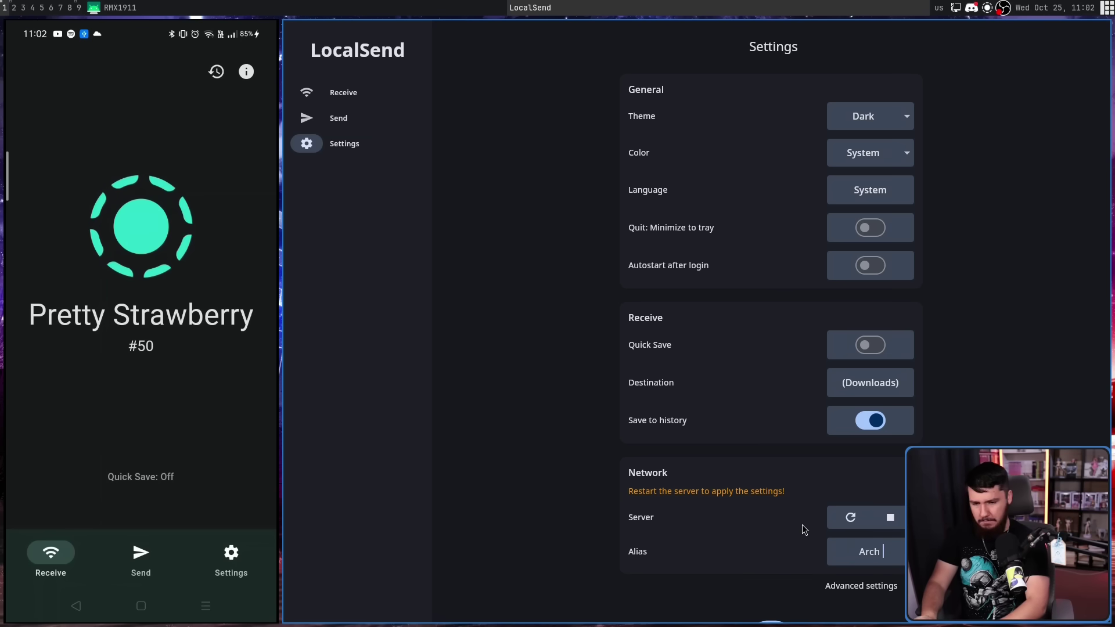
type("A")
key("BackSpace")
type("Desktop")
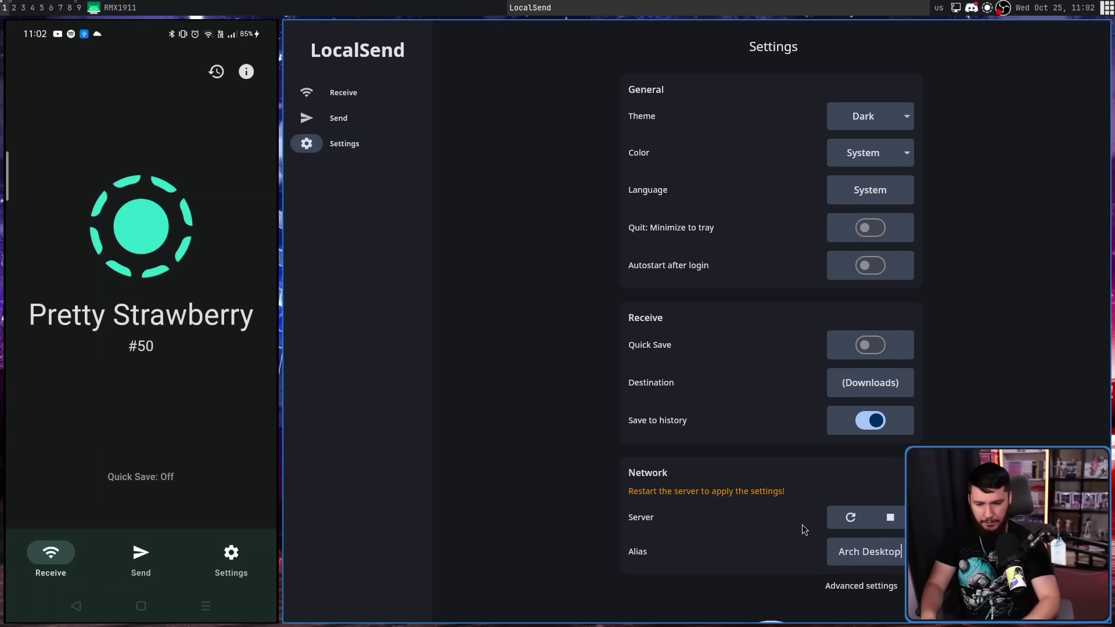
scroll(970, 399, "down", 2)
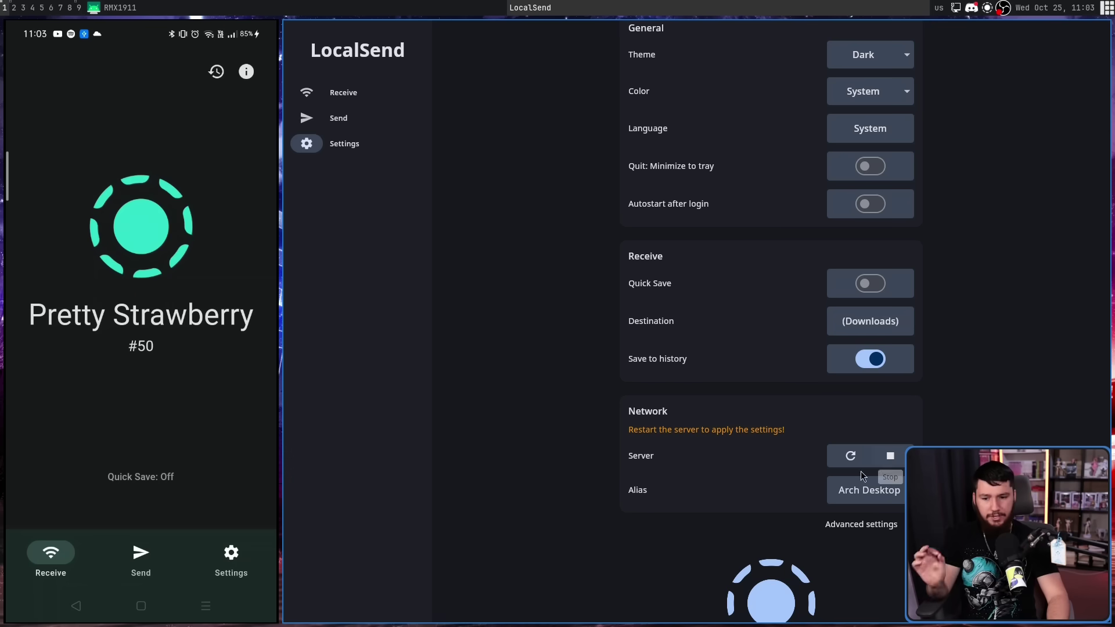
left_click(852, 457)
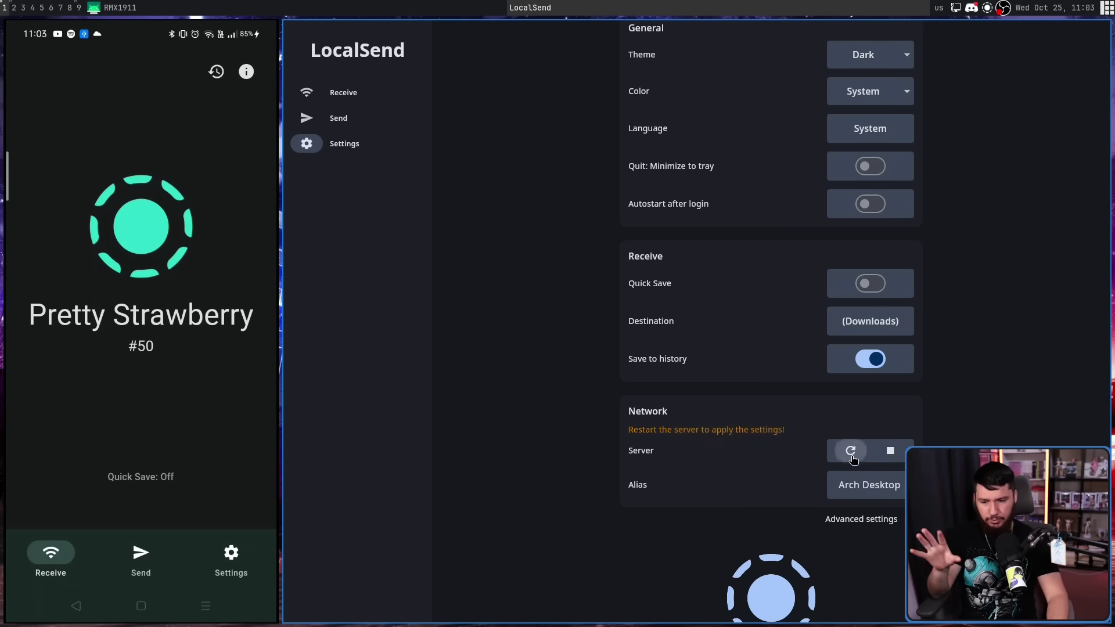
left_click(348, 92)
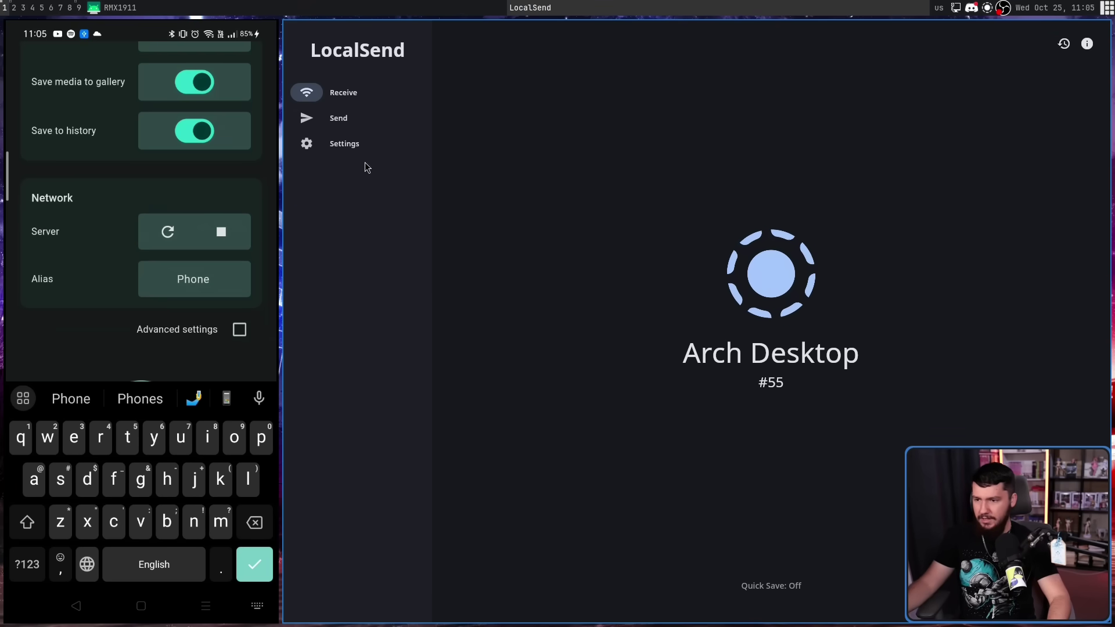
Rescan for nearby devices on the desktop's Send page and select gigachad-stallman.png from the pictures folder for sending
left_click(348, 118)
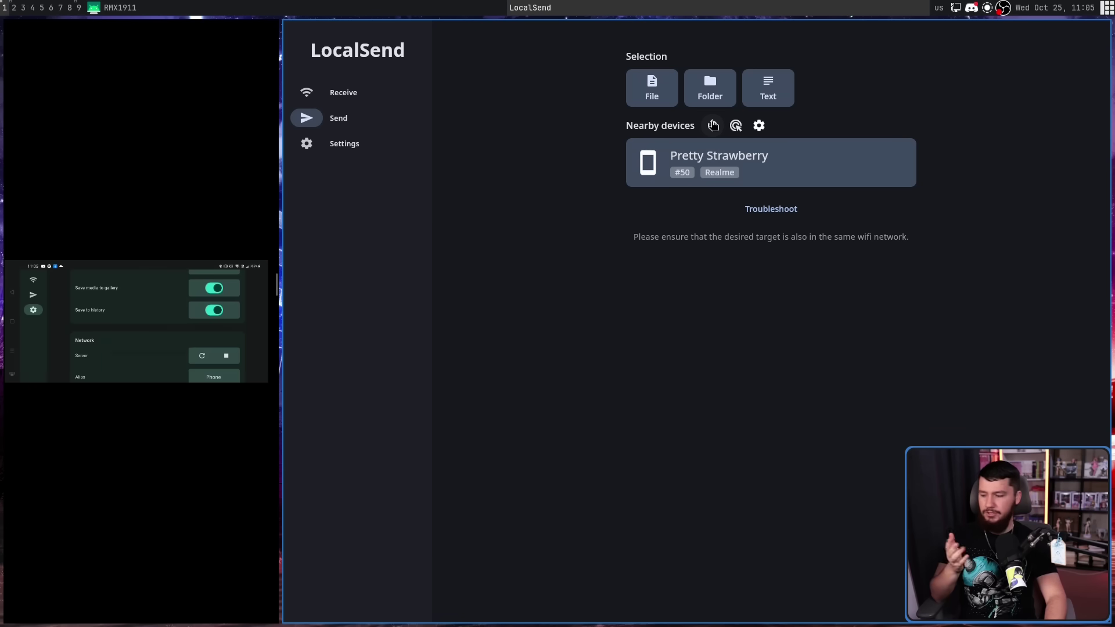
left_click(712, 125)
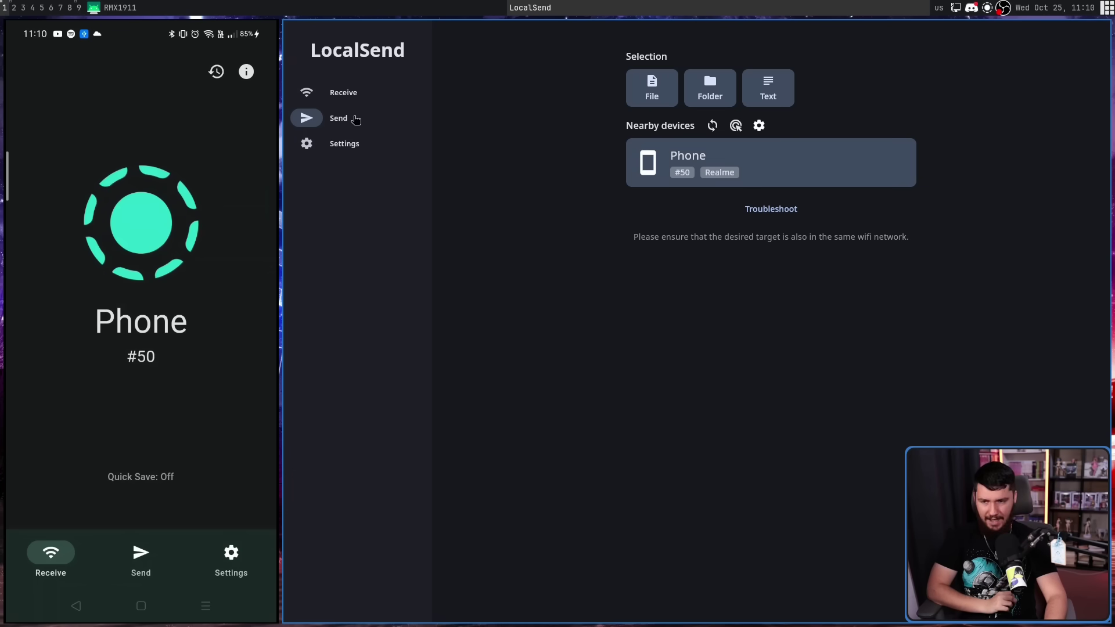
left_click(653, 96)
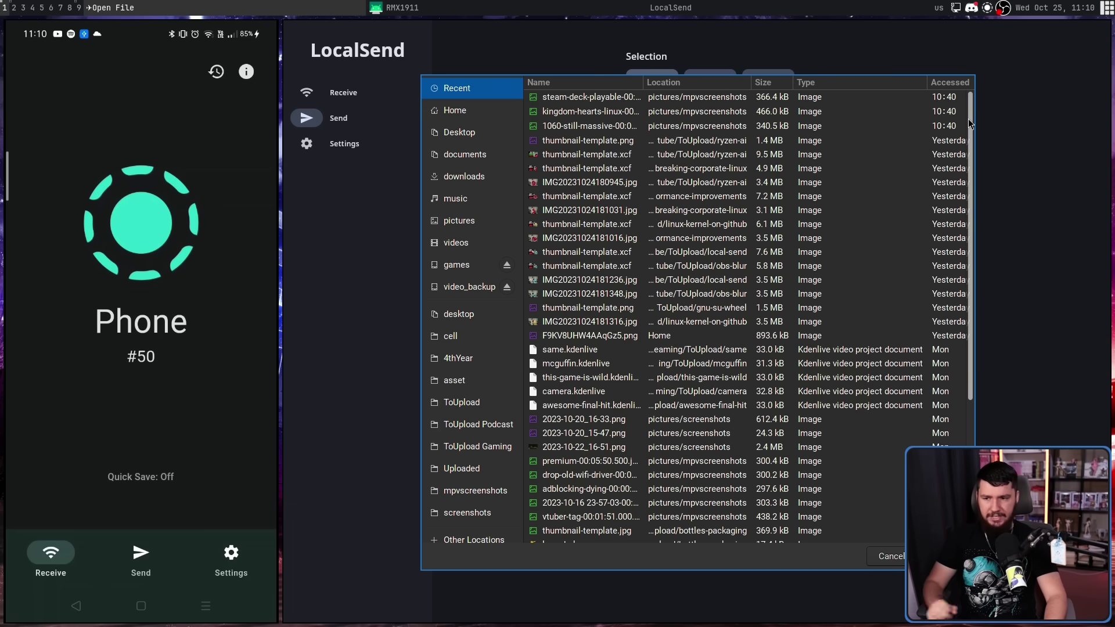
left_click_drag(969, 123, 965, 194)
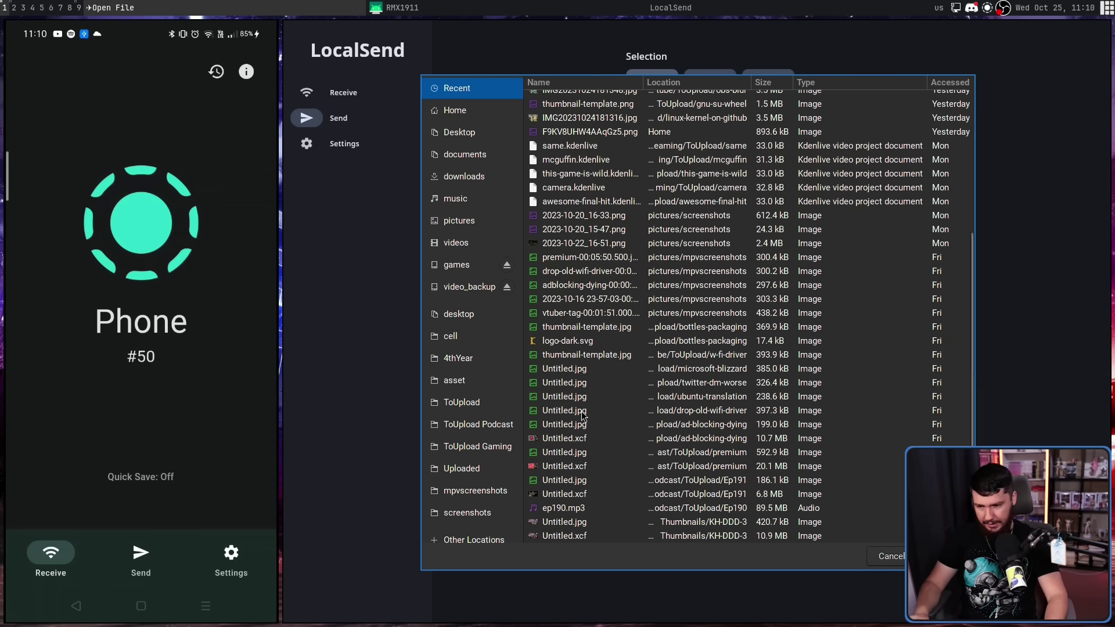
left_click(459, 221)
scroll(717, 299, "down", 10)
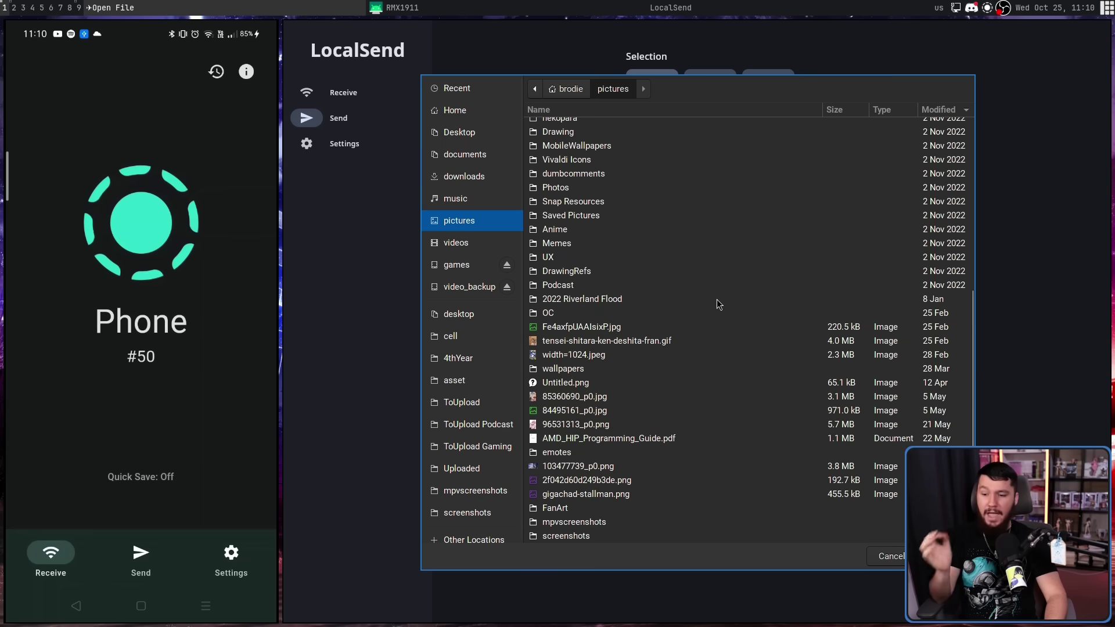
double_click(611, 494)
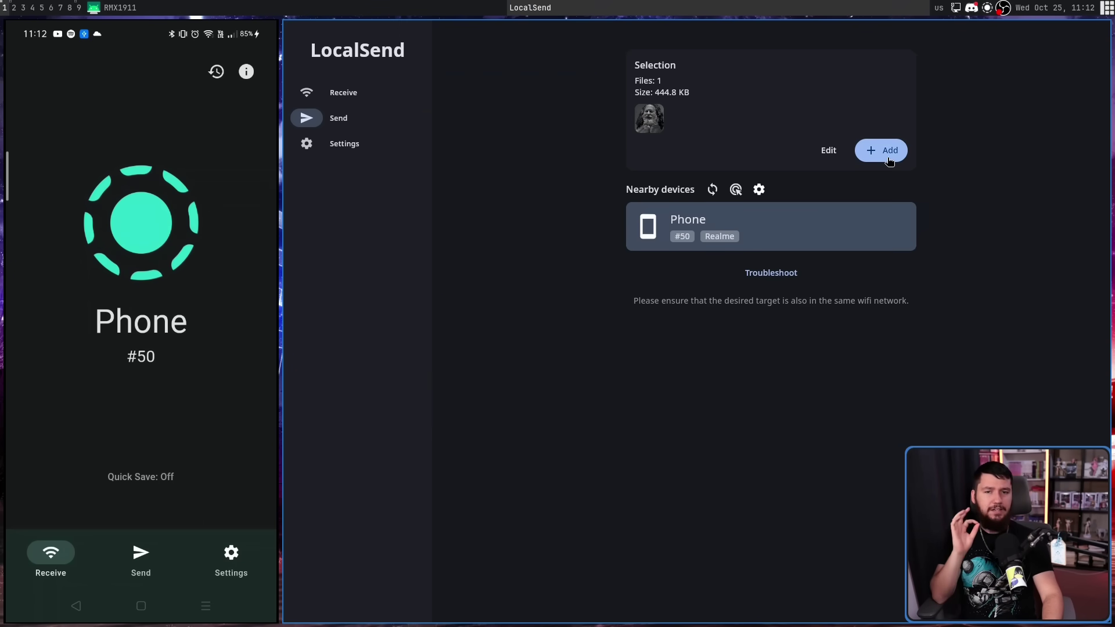
Add the mpvscreenshots files from Ep180-00:26:04.000.jpg through chad-dual-boot-00:00:44.000.jpg to the selection and send everything to Phone
left_click(886, 157)
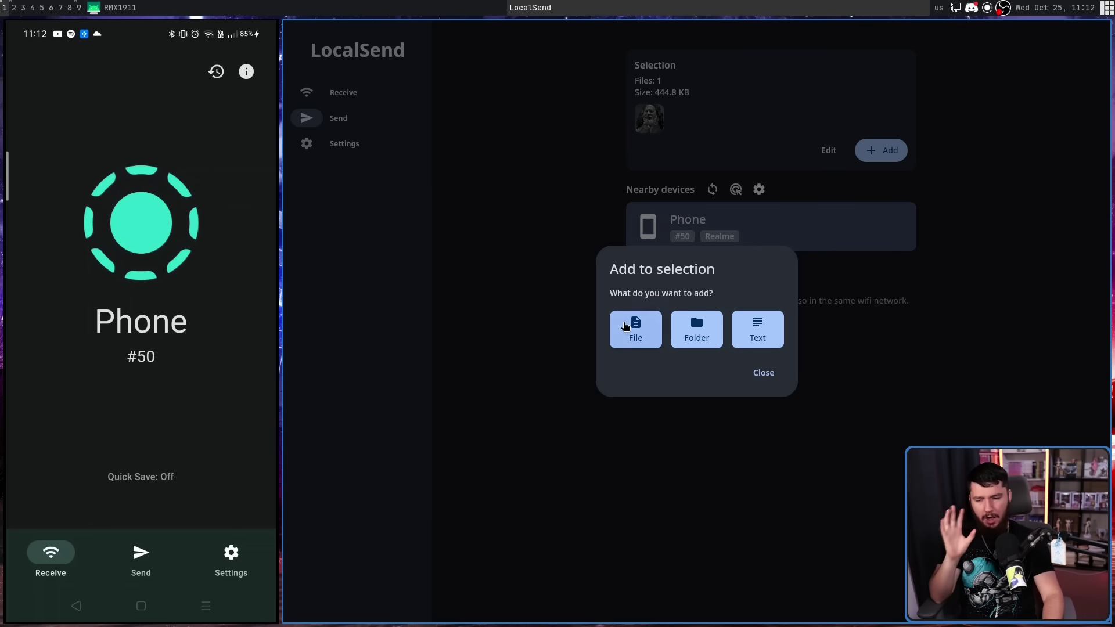
left_click(627, 329)
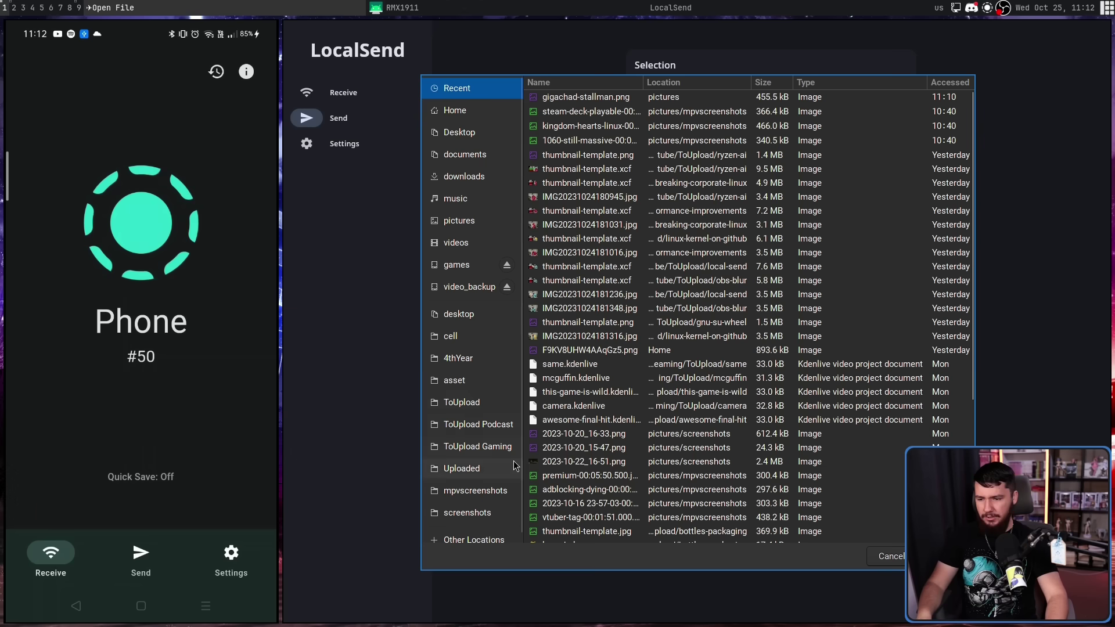
left_click(477, 498)
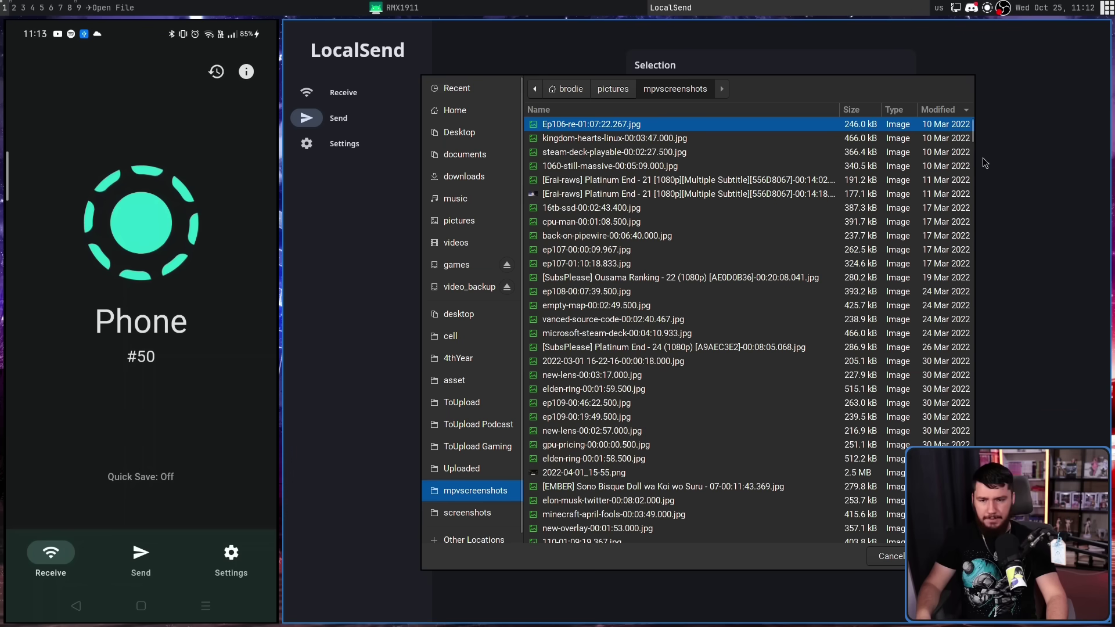
left_click_drag(970, 134, 928, 458)
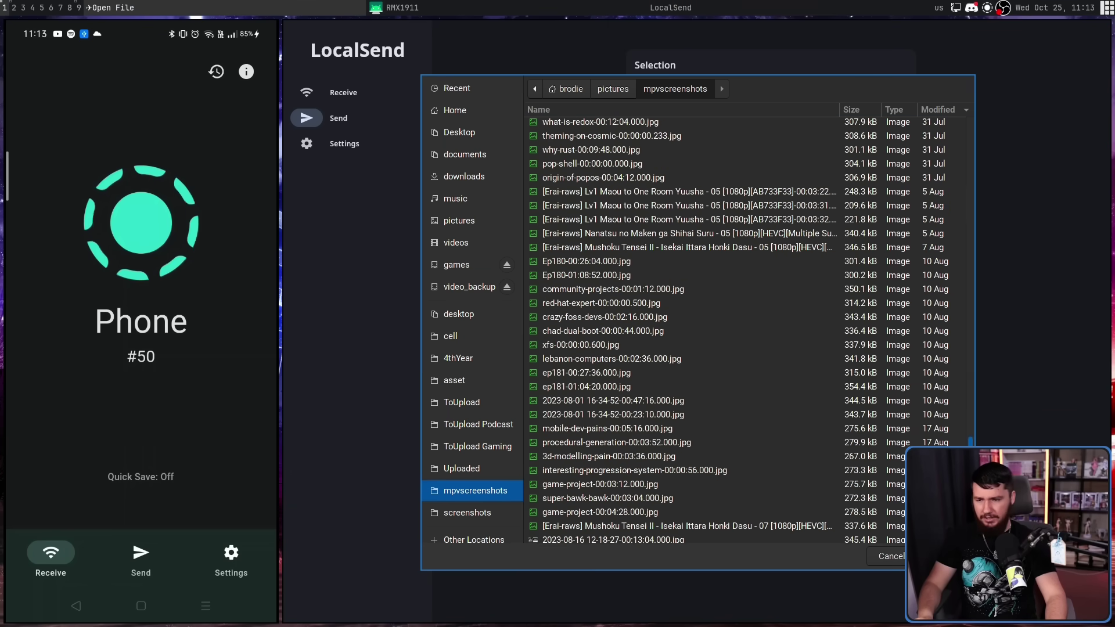
left_click(585, 263)
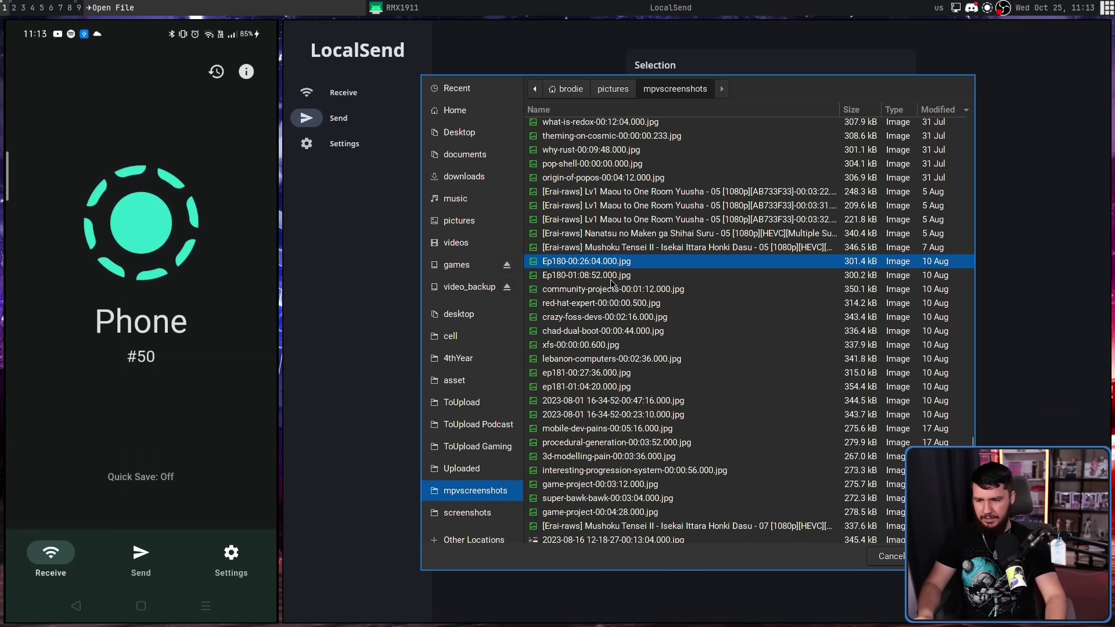
left_click(608, 332, "shift")
key("Return")
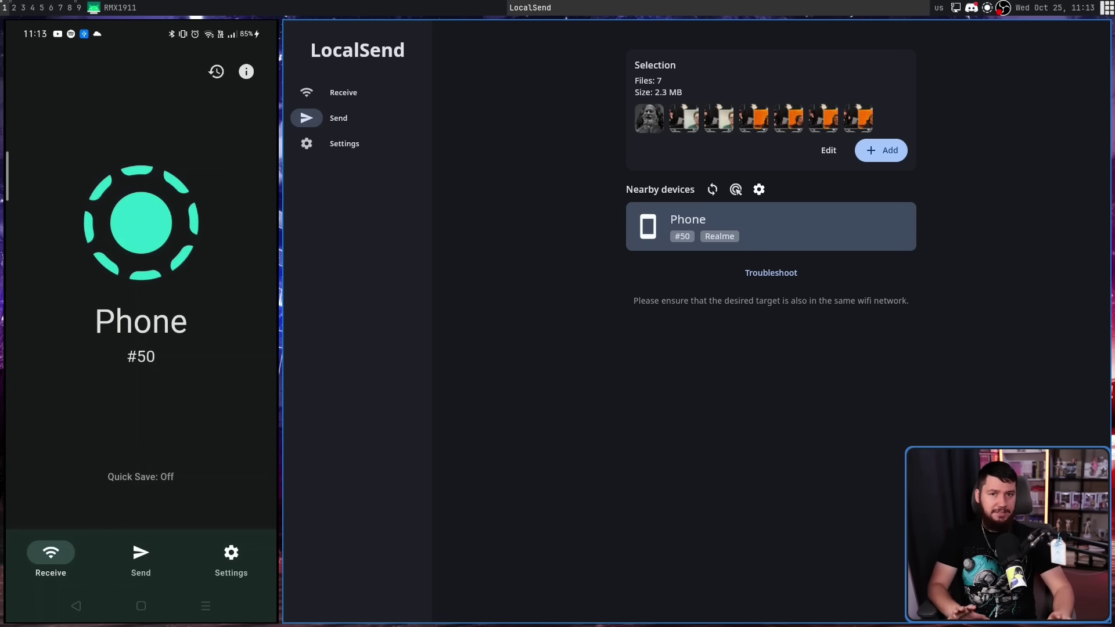
left_click(812, 232)
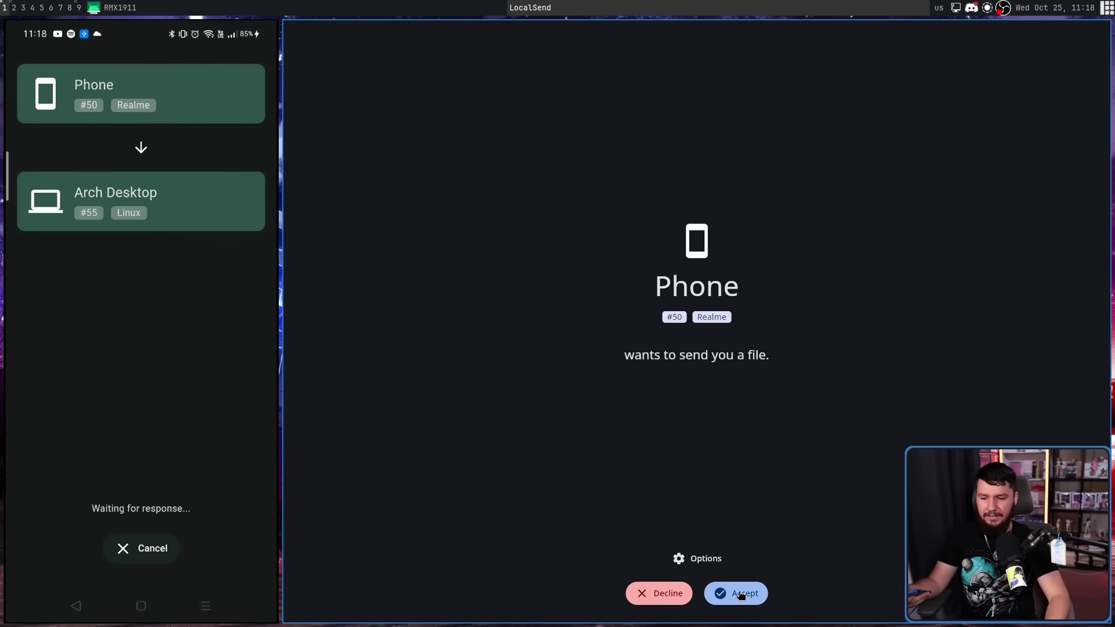
Accept the phone's incoming file on the desktop, and decline its second transfer request to Arch Desktop
left_click(740, 594)
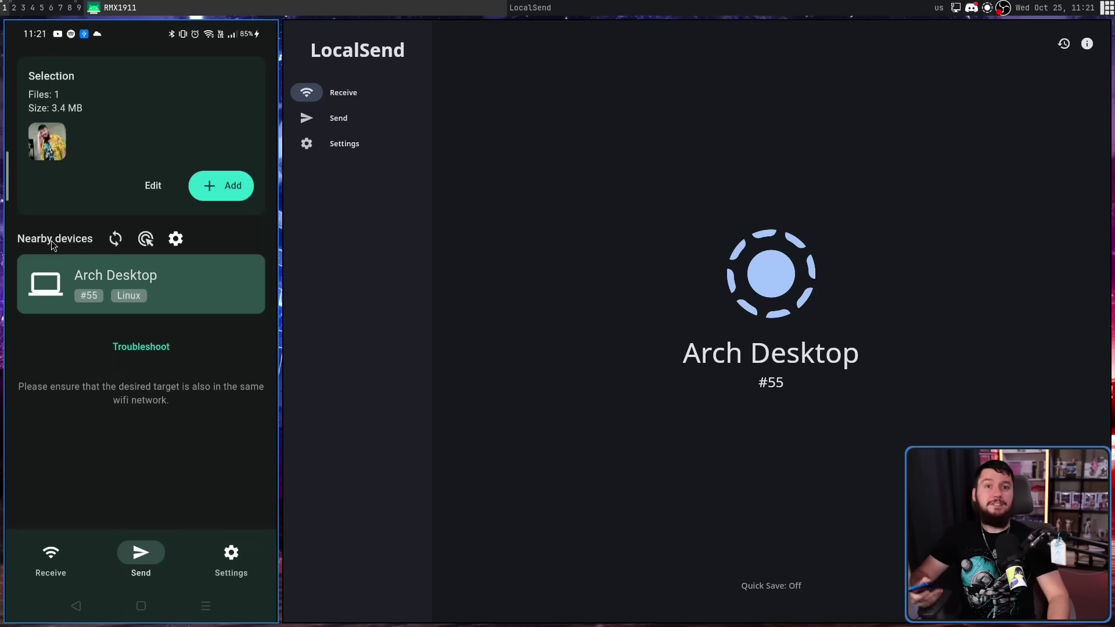
left_click(51, 247)
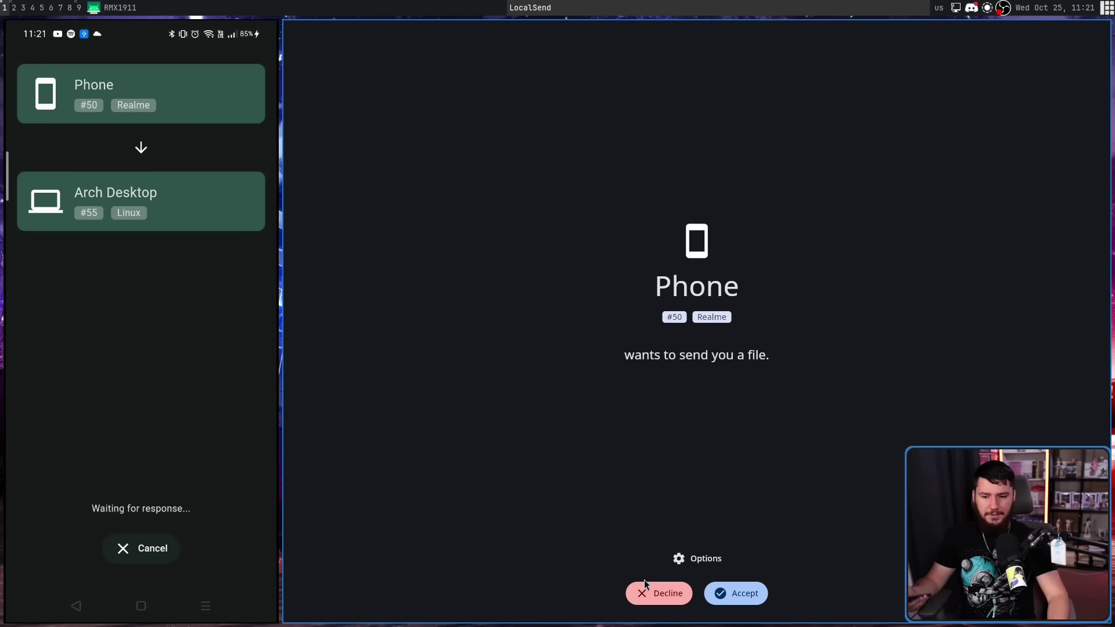
left_click(646, 588)
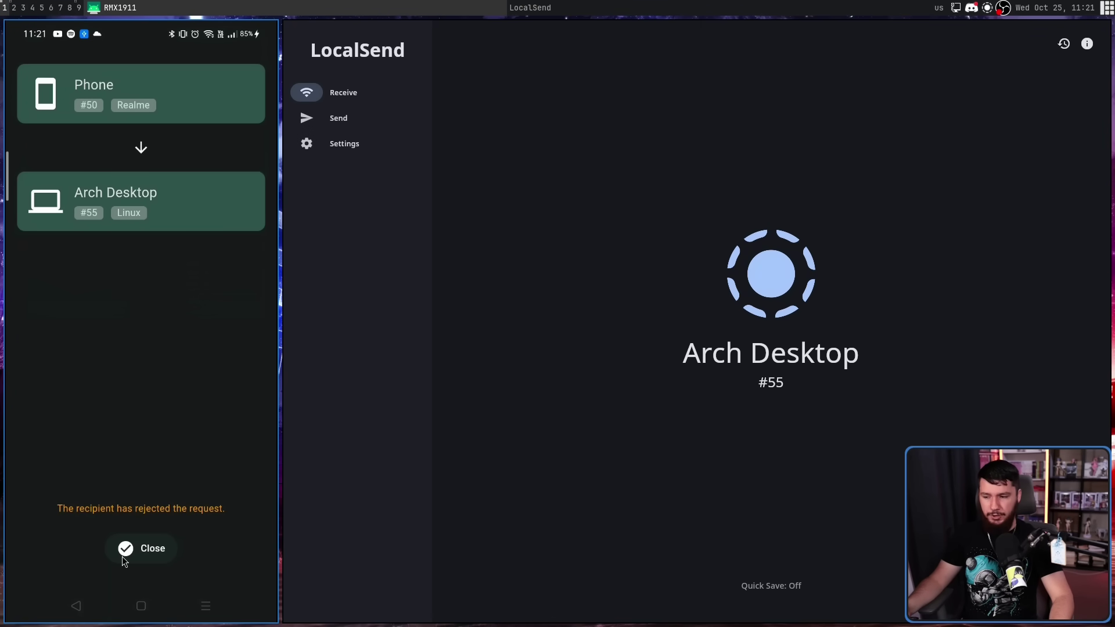
left_click(149, 554)
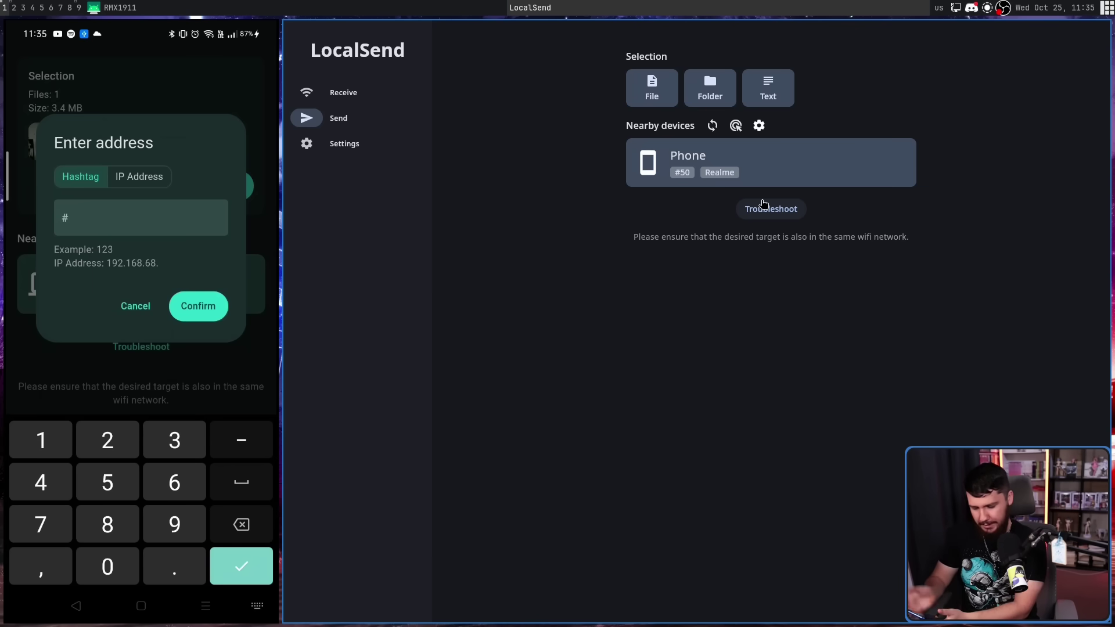
Send the phone's selected image to hashtag address 55 and decline the incoming request on the desktop
type("5")
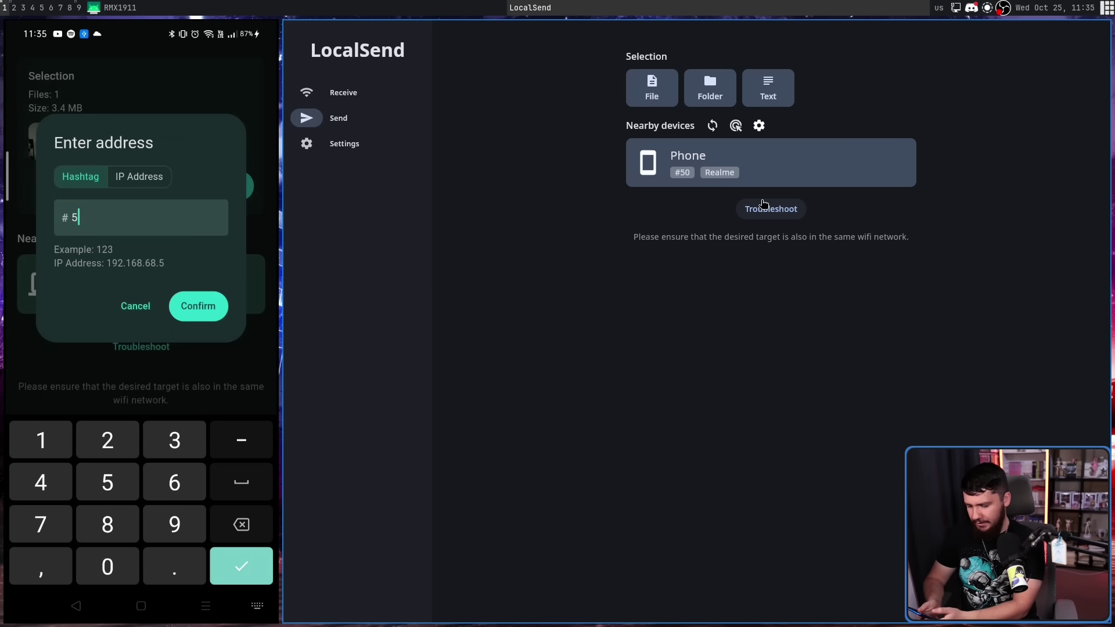
type("5")
key("Return")
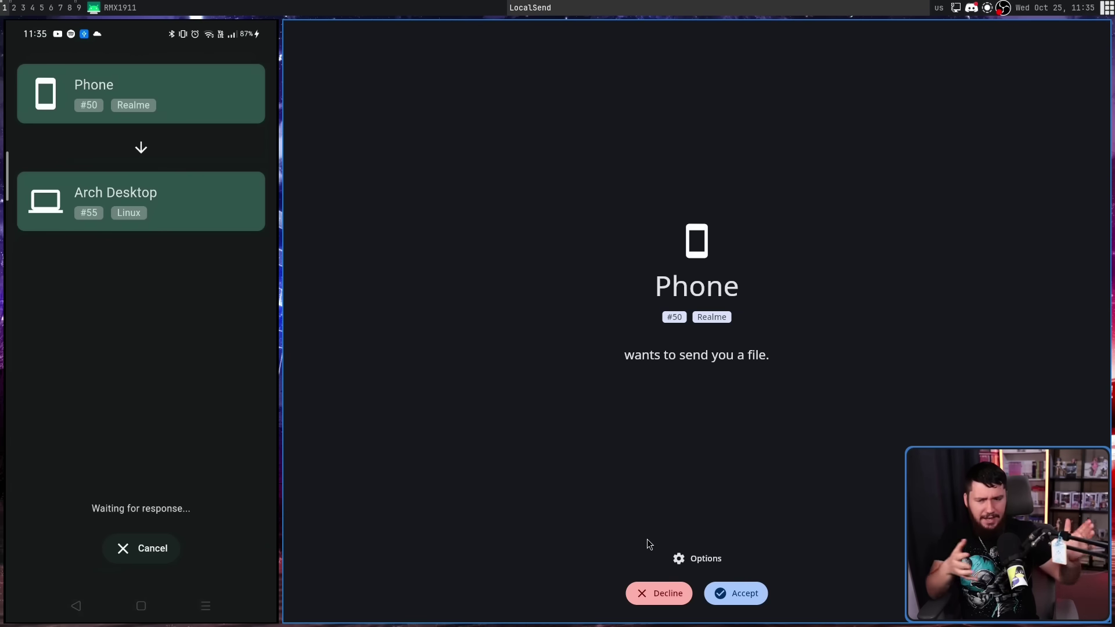
left_click(658, 595)
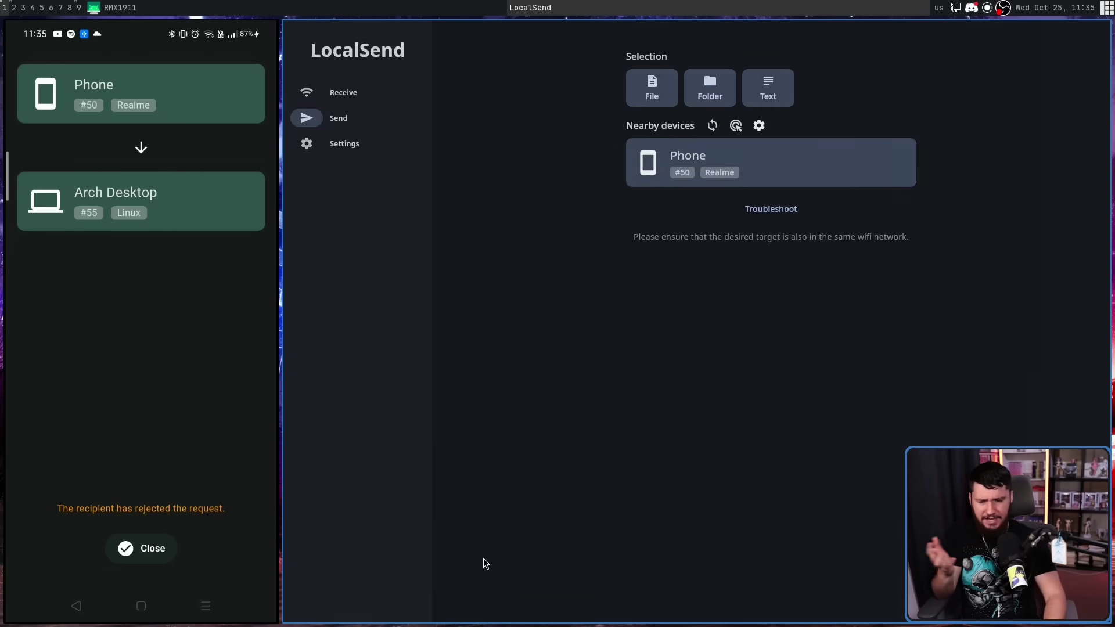
left_click(142, 548)
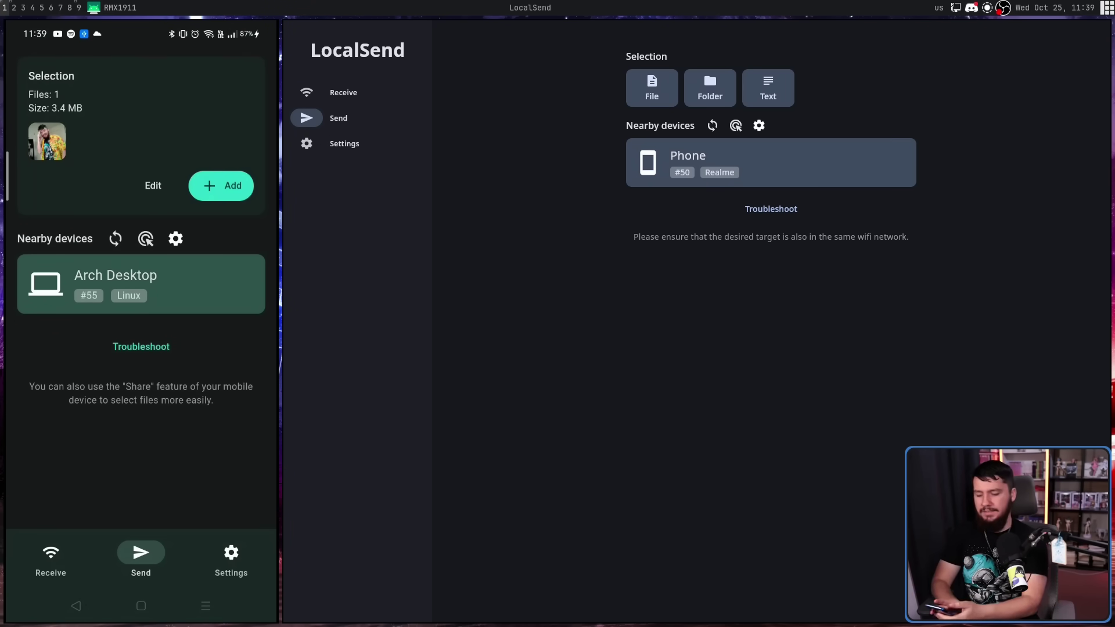
left_click(176, 238)
key("Escape")
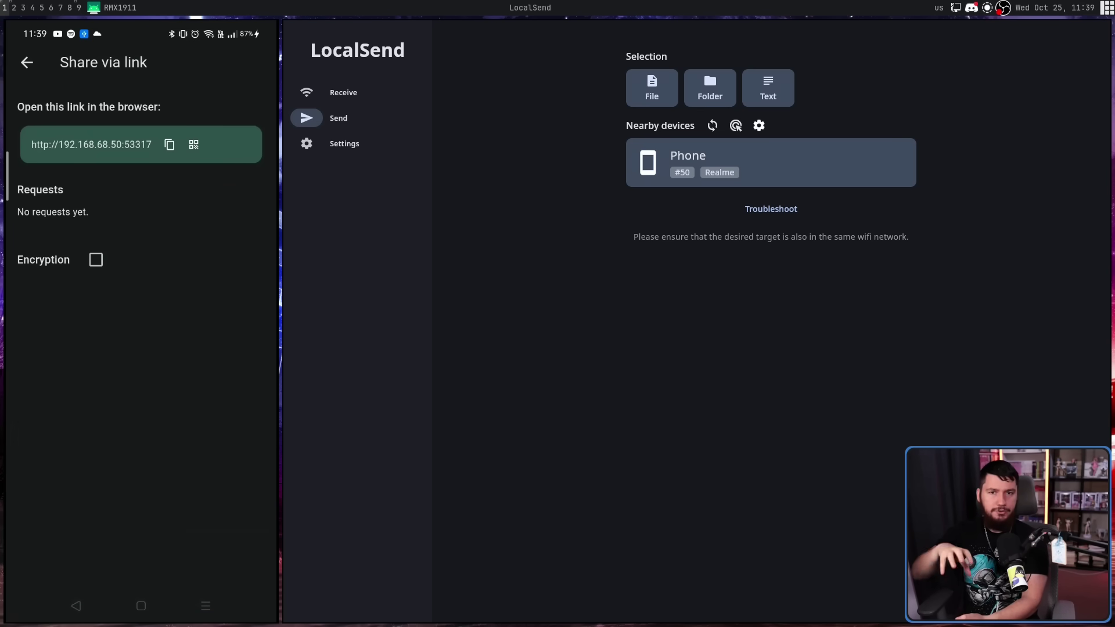
left_click(169, 144)
key("super+2")
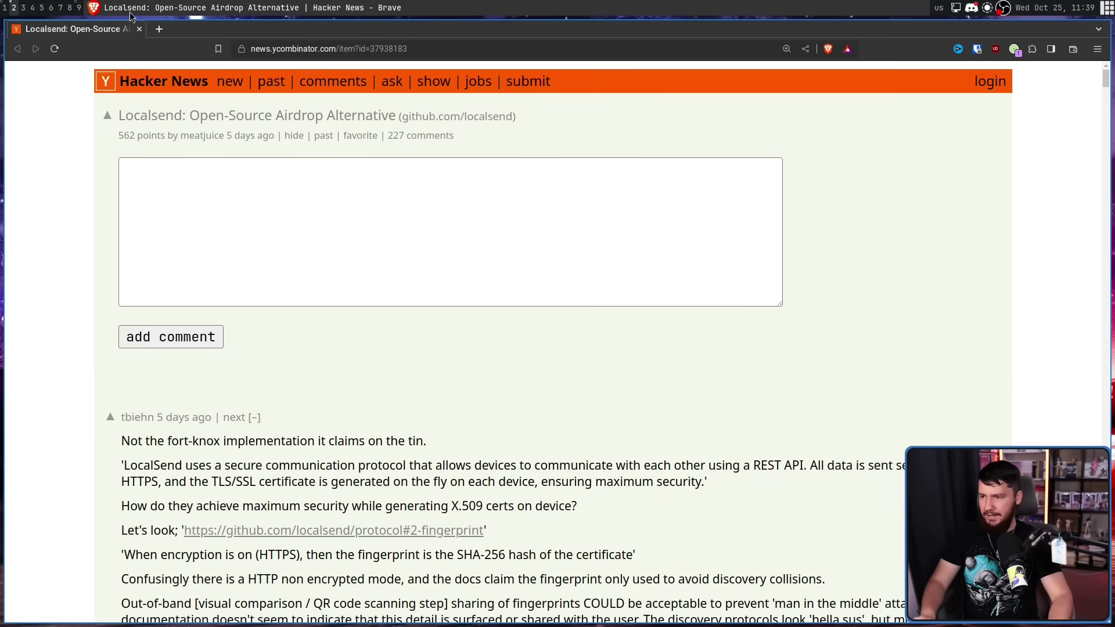
key("ctrl+t")
type("http://192.168.68.50:53317")
key("Return")
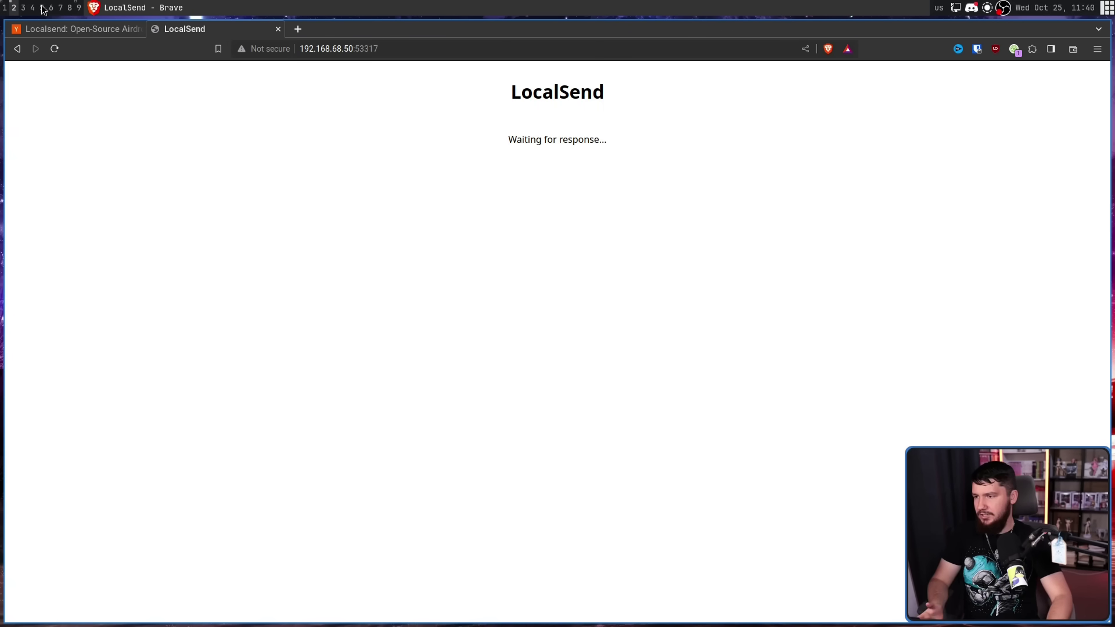
Accept the Chrome (Linux) request on the phone, and download and view IMG20231024181316.jpg from the LocalSend page in Brave
left_click(6, 7)
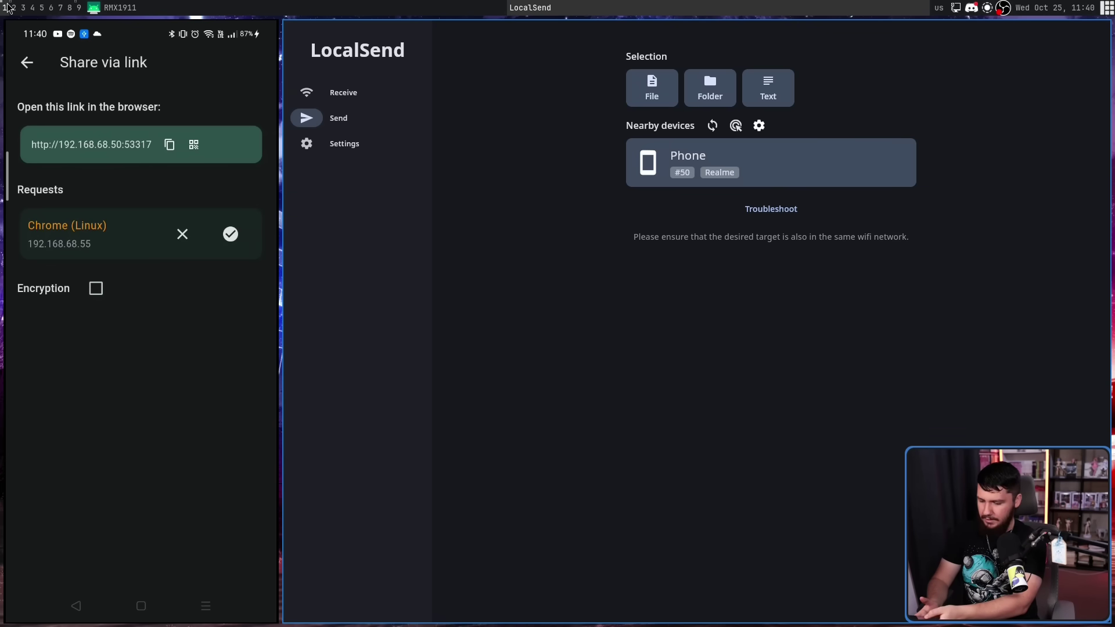
left_click(13, 7)
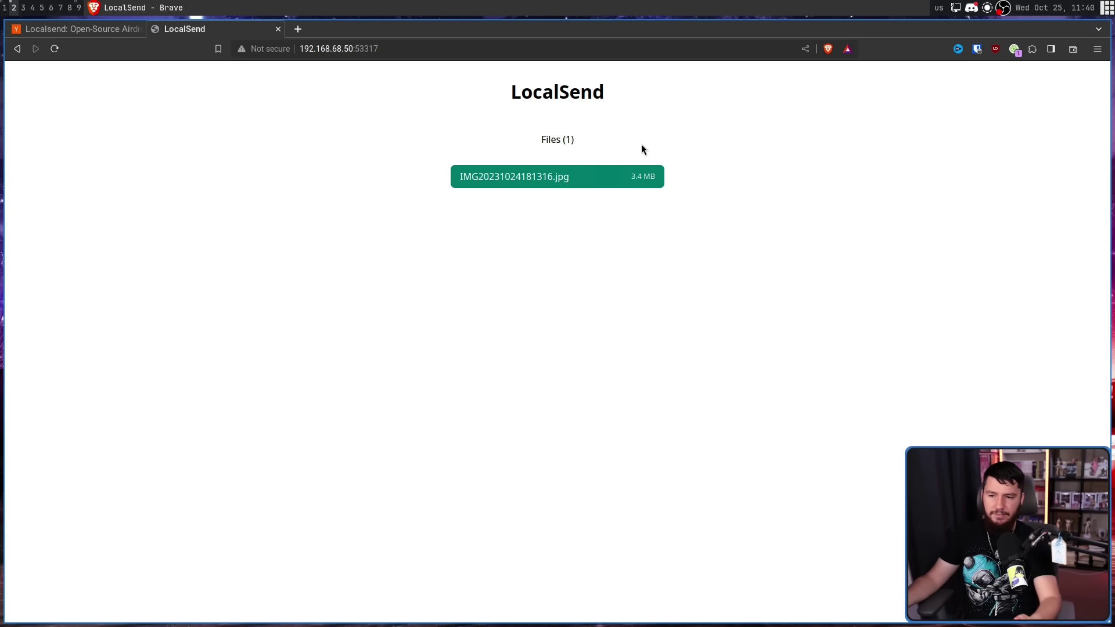
left_click(571, 177)
left_click(1025, 92)
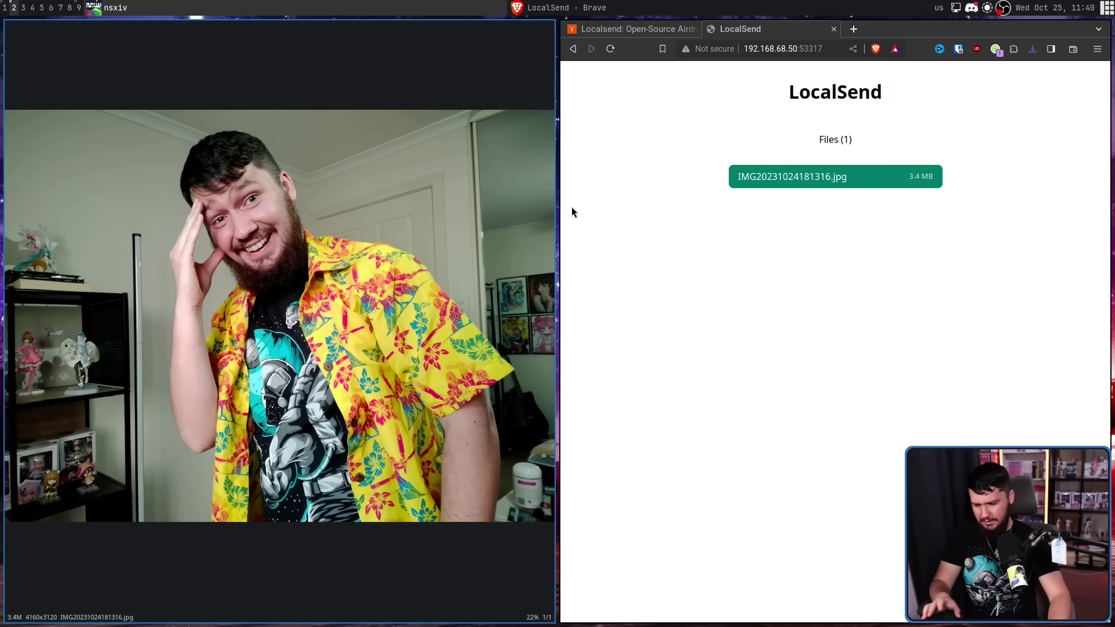
key("super+1")
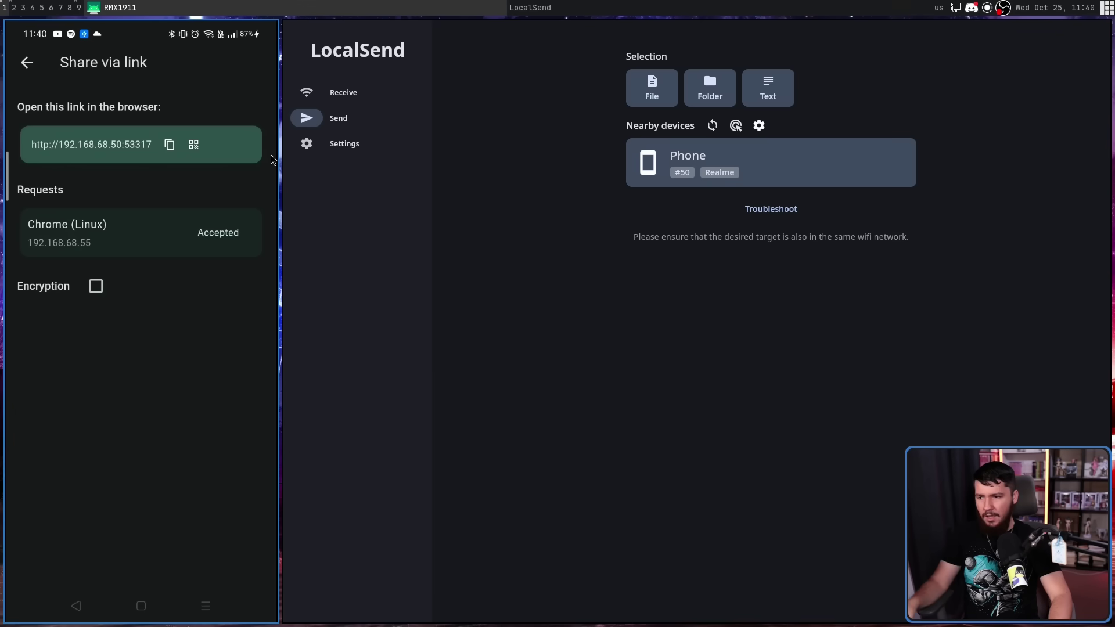
left_click(197, 148)
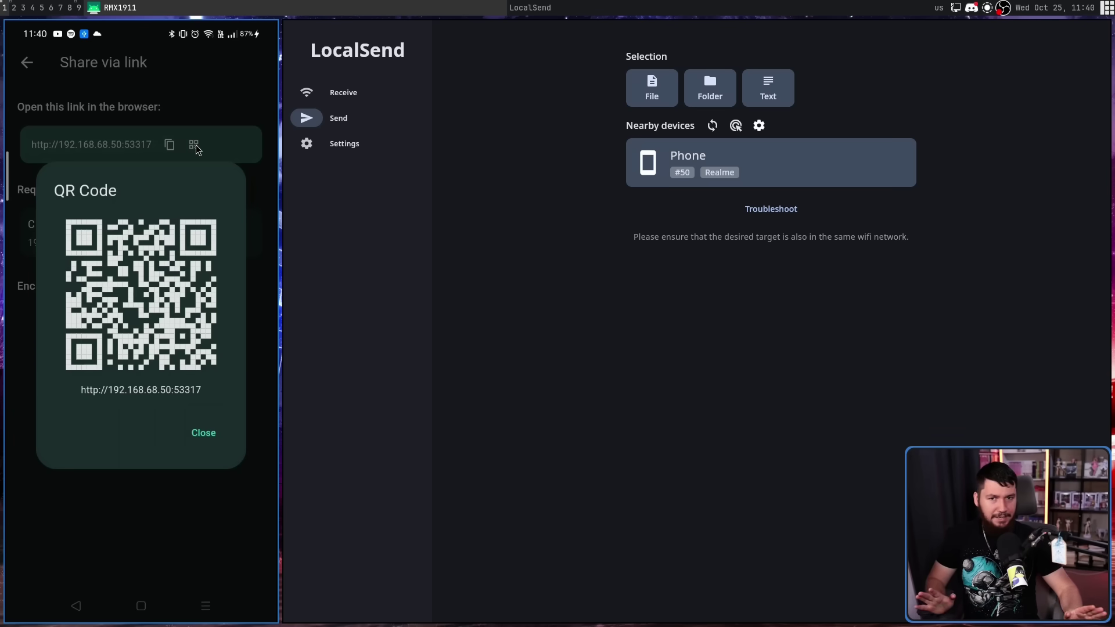
key("super+2")
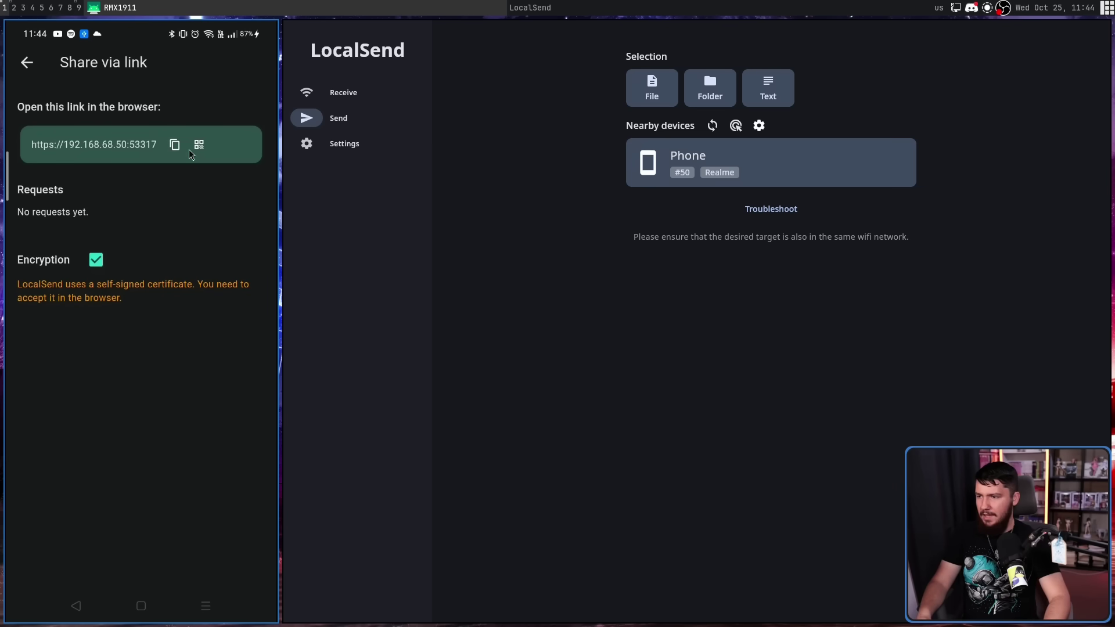
key("super+2")
key("super+p")
type("chr")
key("Right")
key("Return")
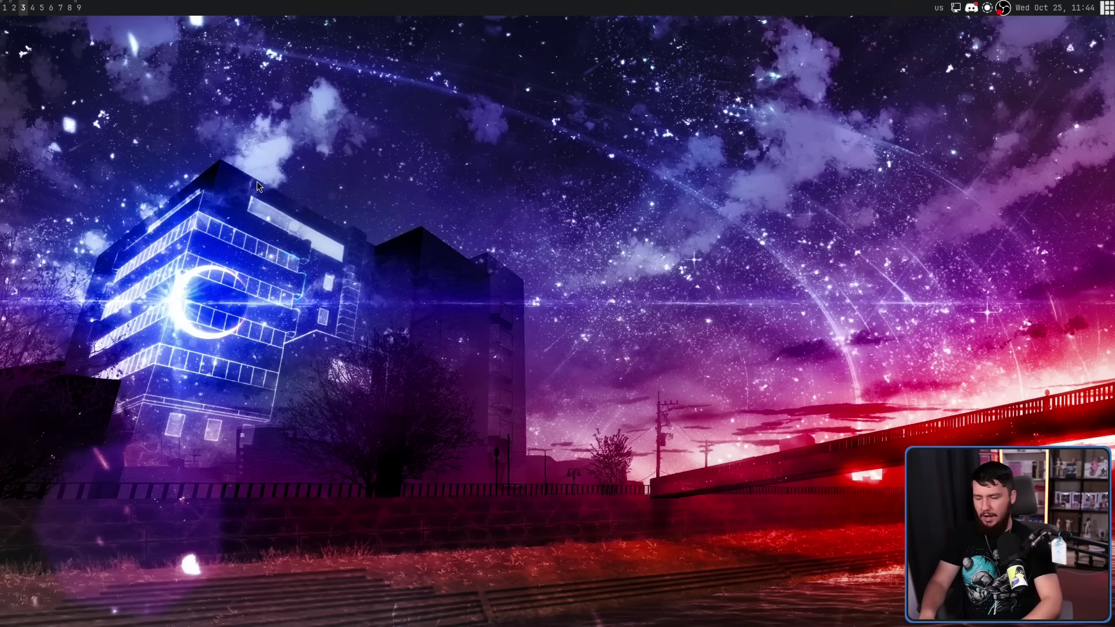
type("https://192.168.68.50:53317")
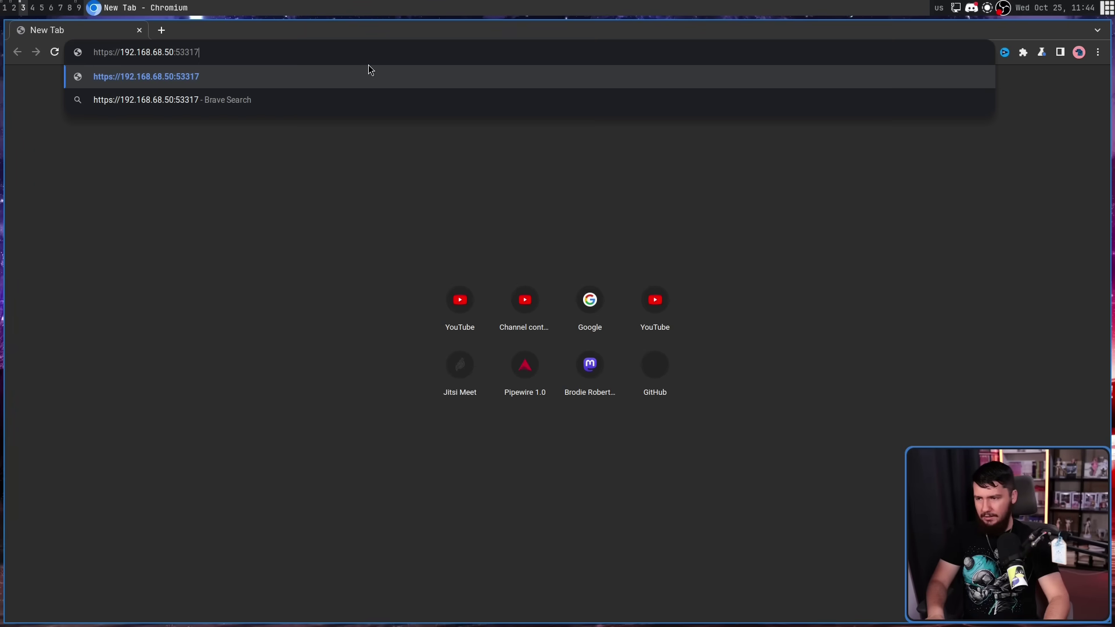
key("Return")
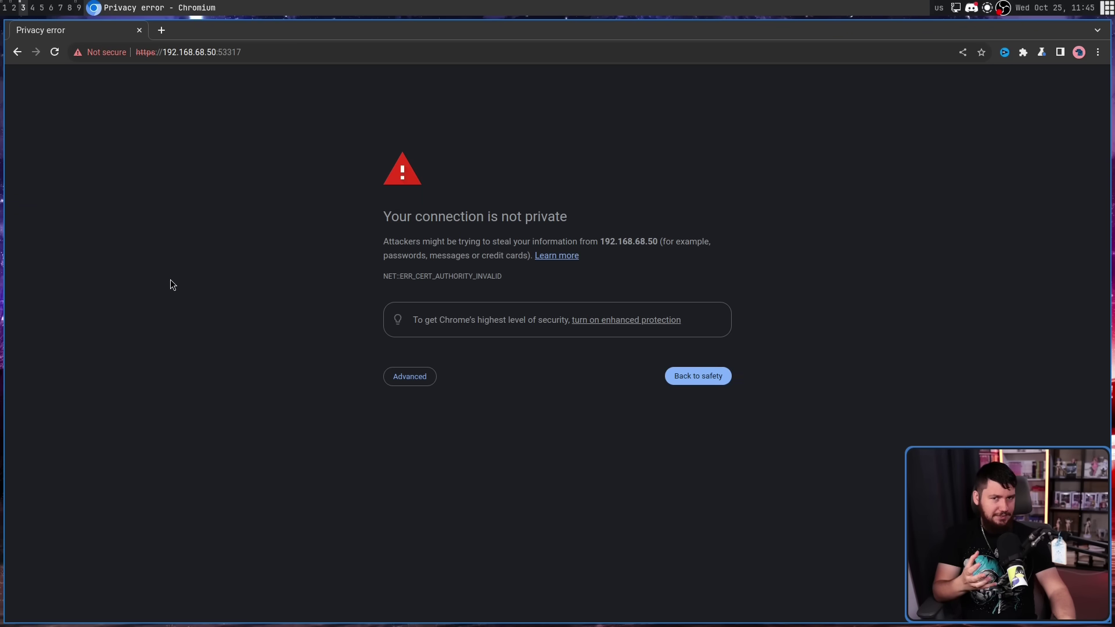
Check the phone's self-signed certificate notice, and proceed past Chromium's privacy warning to the LocalSend page
key("super+1")
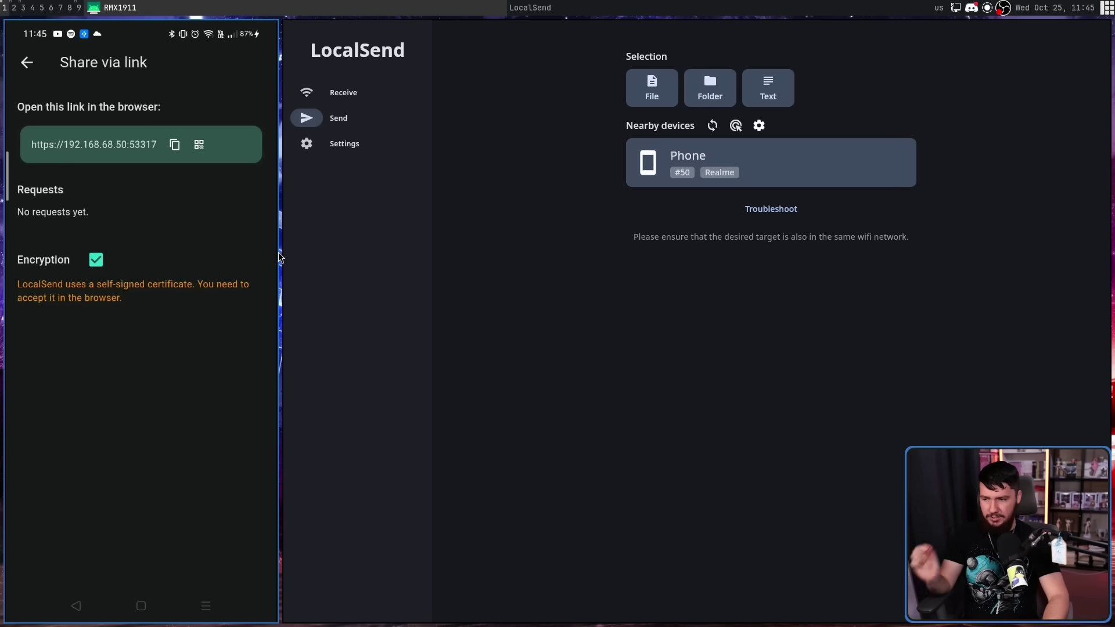
key("super+3")
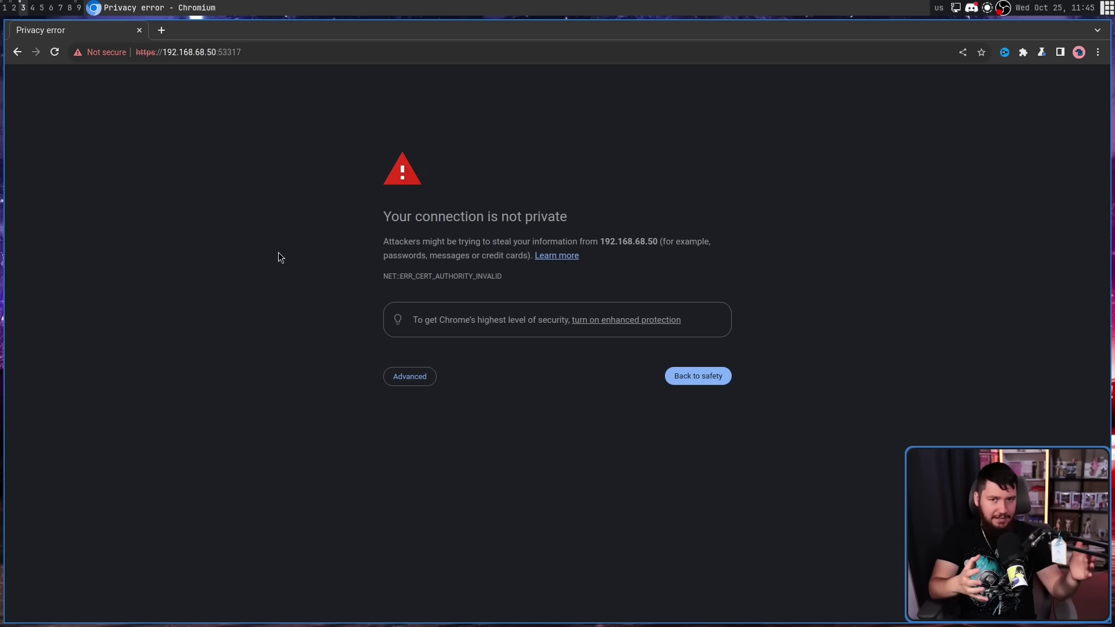
left_click(420, 379)
left_click(474, 466)
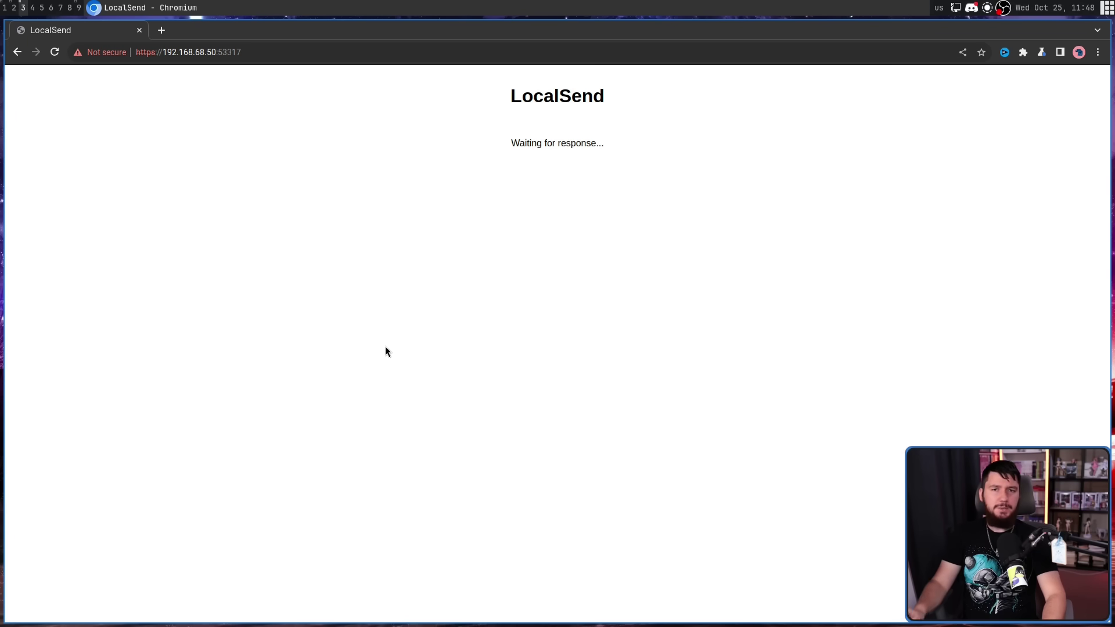
Accept the Chrome (Linux) request on the phone and download IMG20231024181316.jpg from the LocalSend page in Chromium
key("super+1")
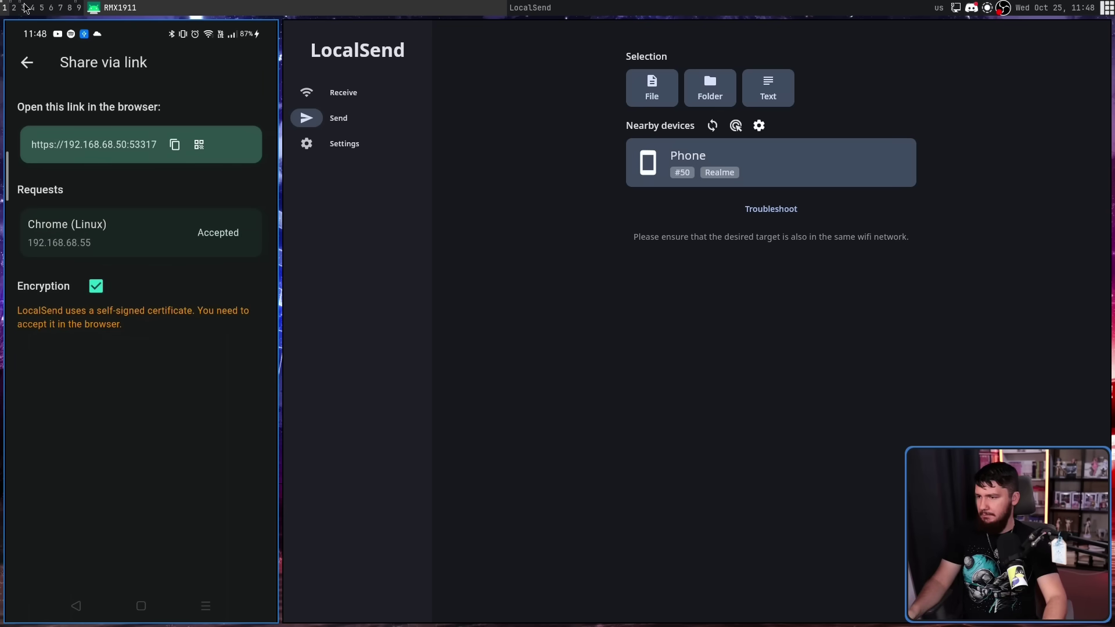
key("super+3")
left_click(598, 186)
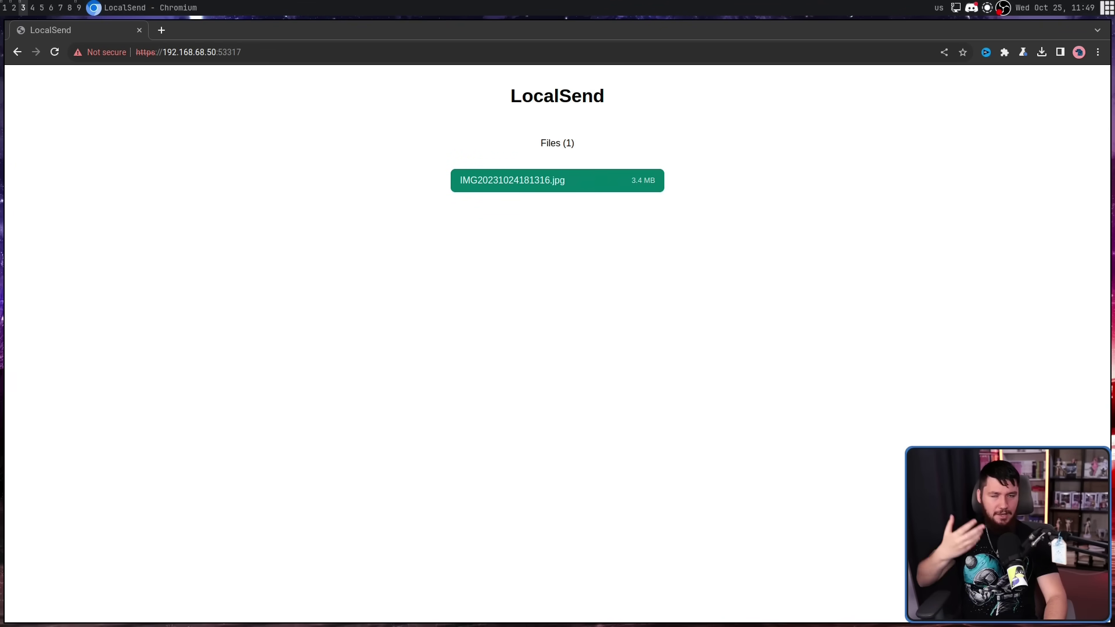
Switch to Brave and examine the per-platform options in the Download table of LocalSend's GitHub README
key("super+1")
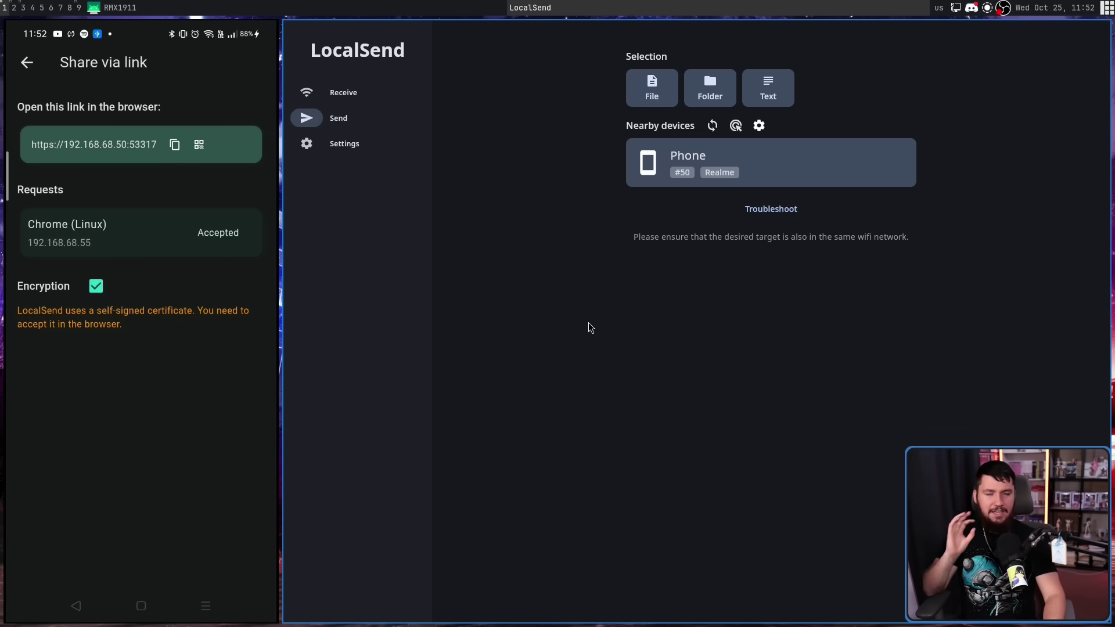
key("super+2")
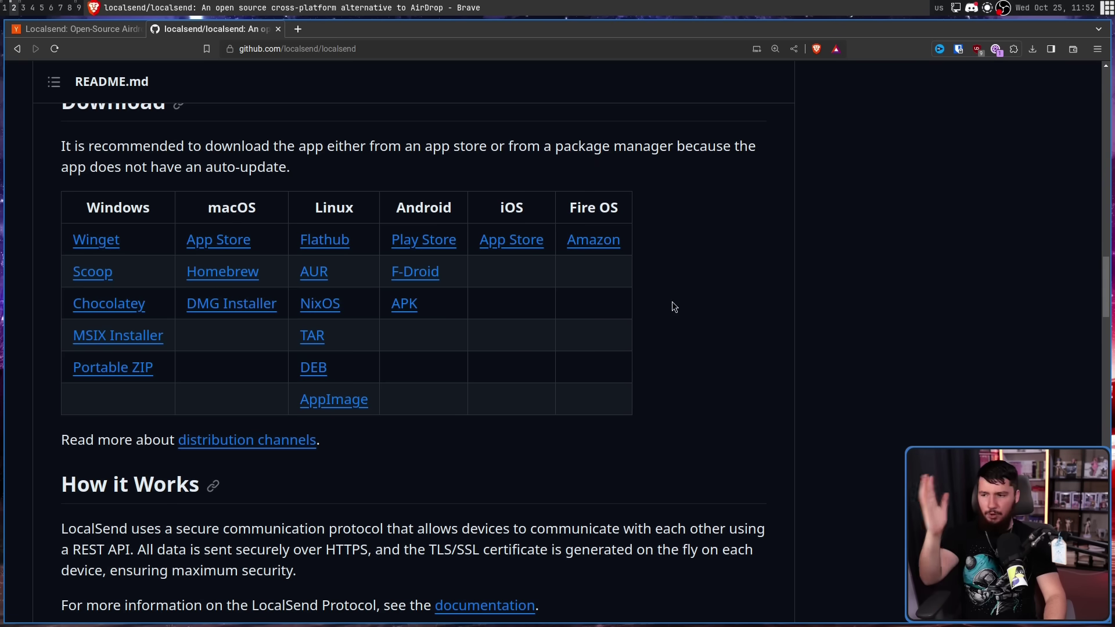
middle_click(750, 256)
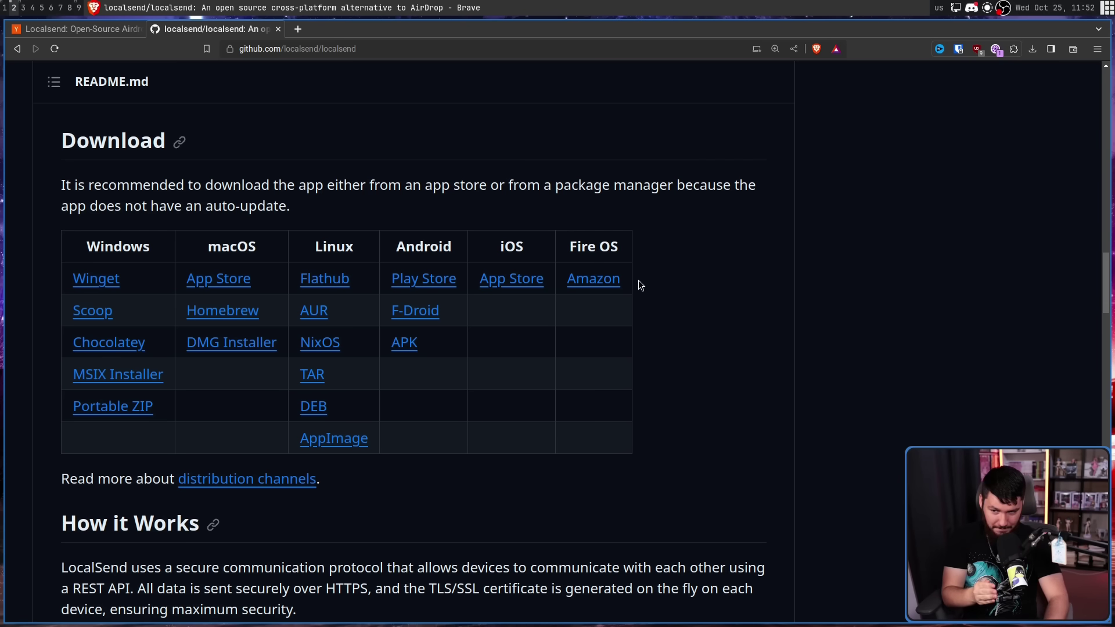
left_click_drag(639, 280, 496, 249)
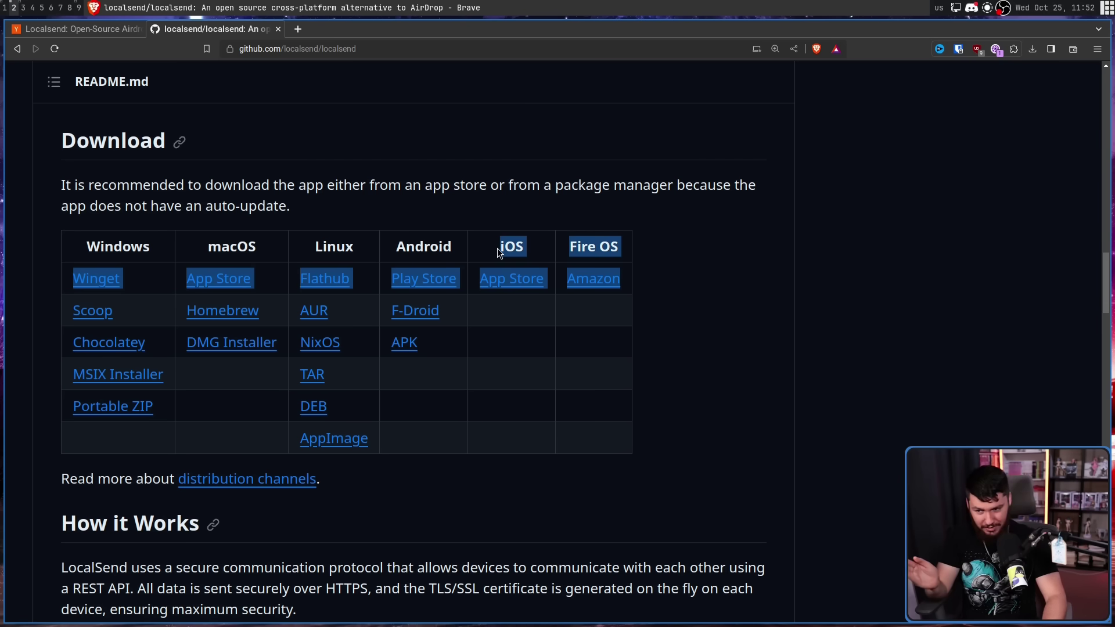
left_click(461, 448)
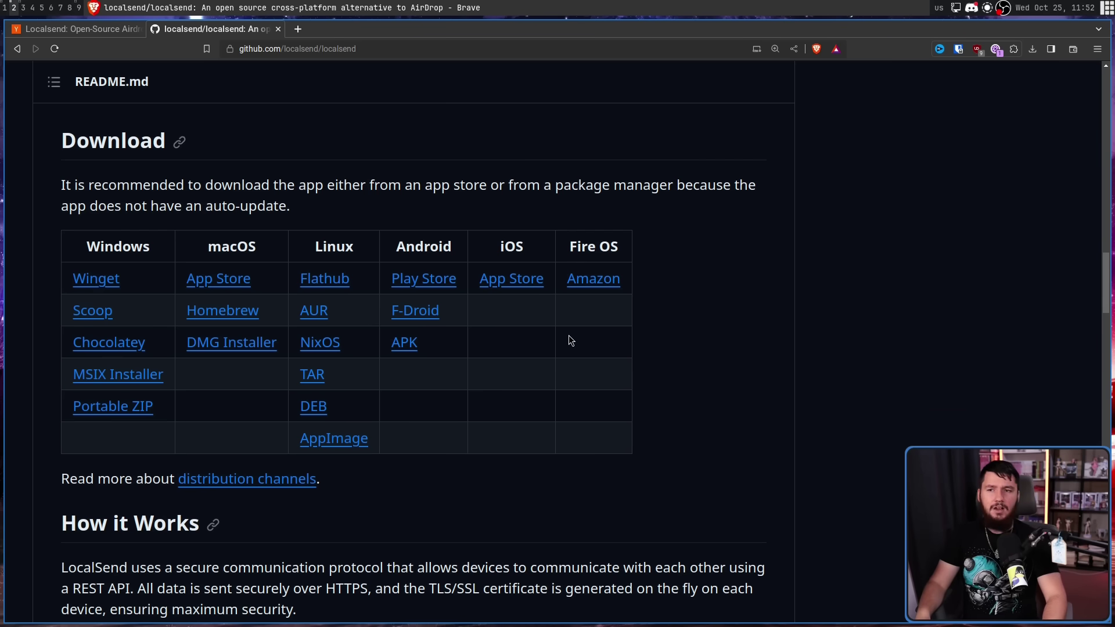
key("super+1")
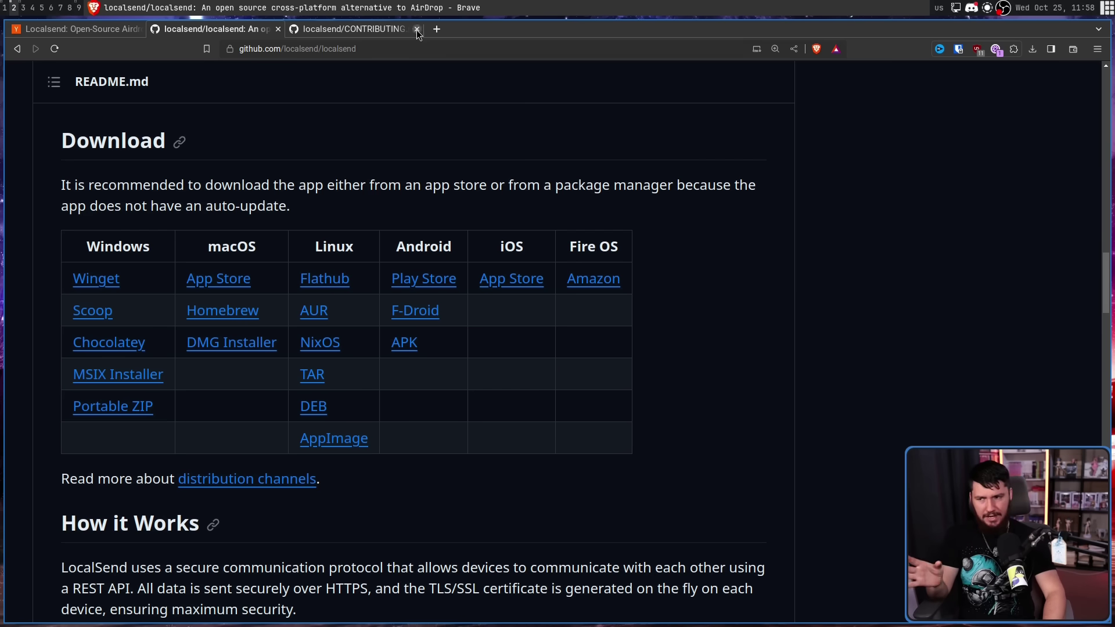
Examine the Git based distribution channels and their maintainers in LocalSend's CONTRIBUTING.md
left_click(398, 29)
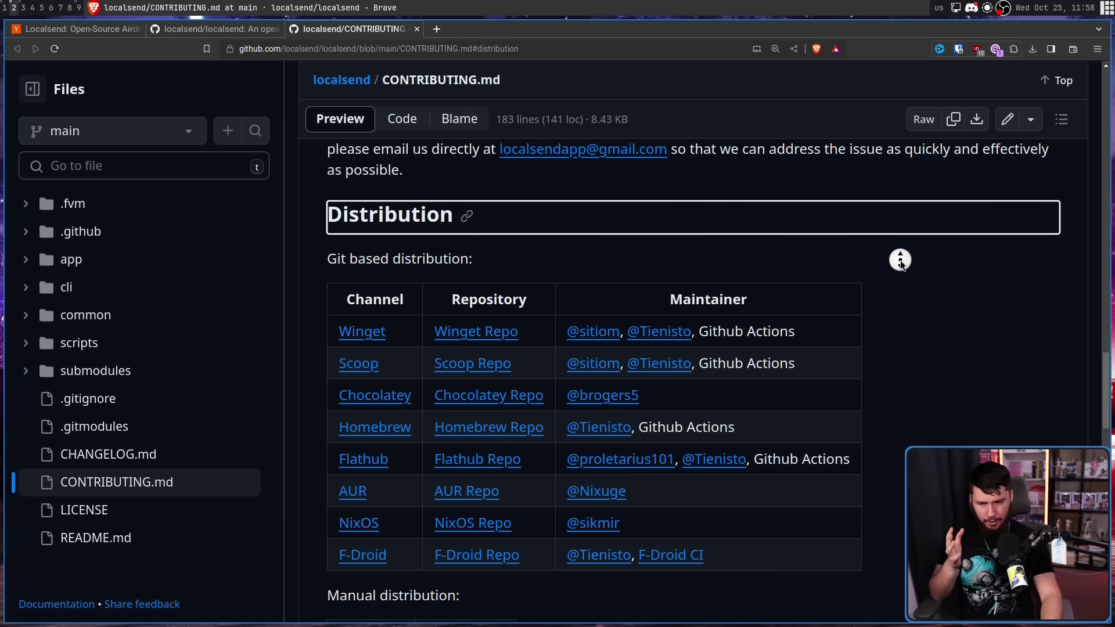
scroll(901, 262, "down", 2)
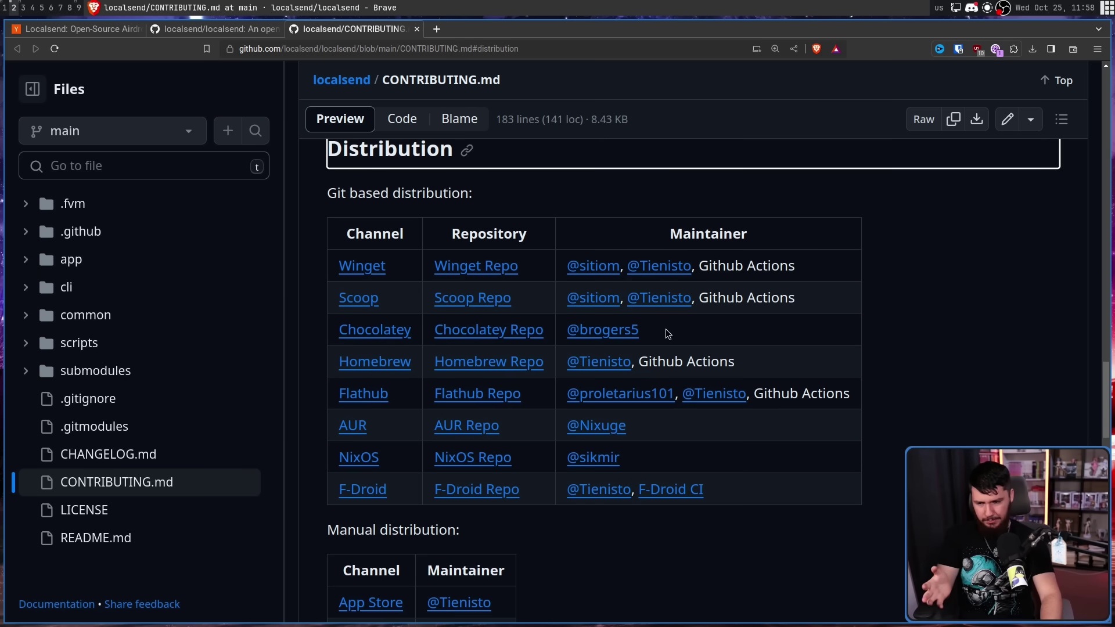
left_click_drag(656, 335, 339, 330)
left_click_drag(642, 463, 295, 447)
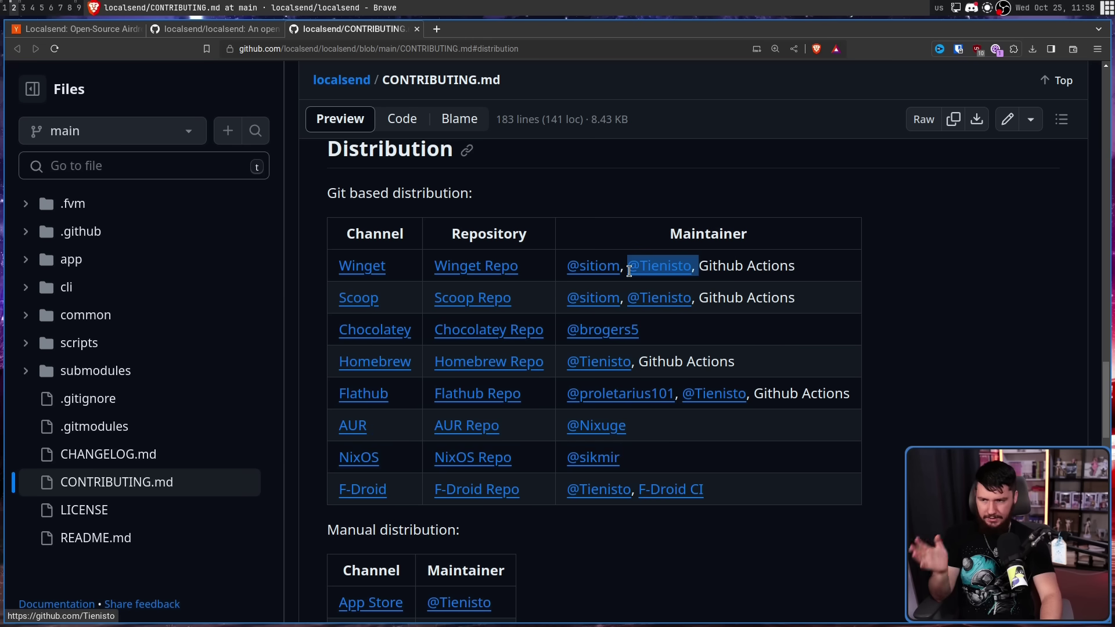
middle_click(716, 266)
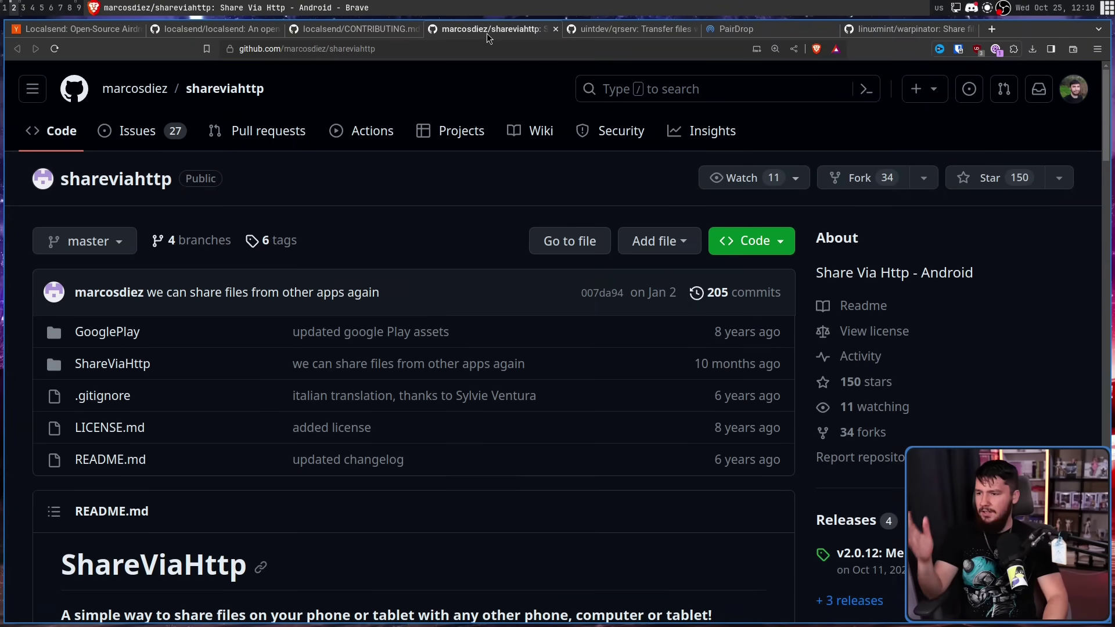
Look over the qrserv, PairDrop and warpinator pages and the app screenshots in the ShareViaHttp README
left_click(631, 36)
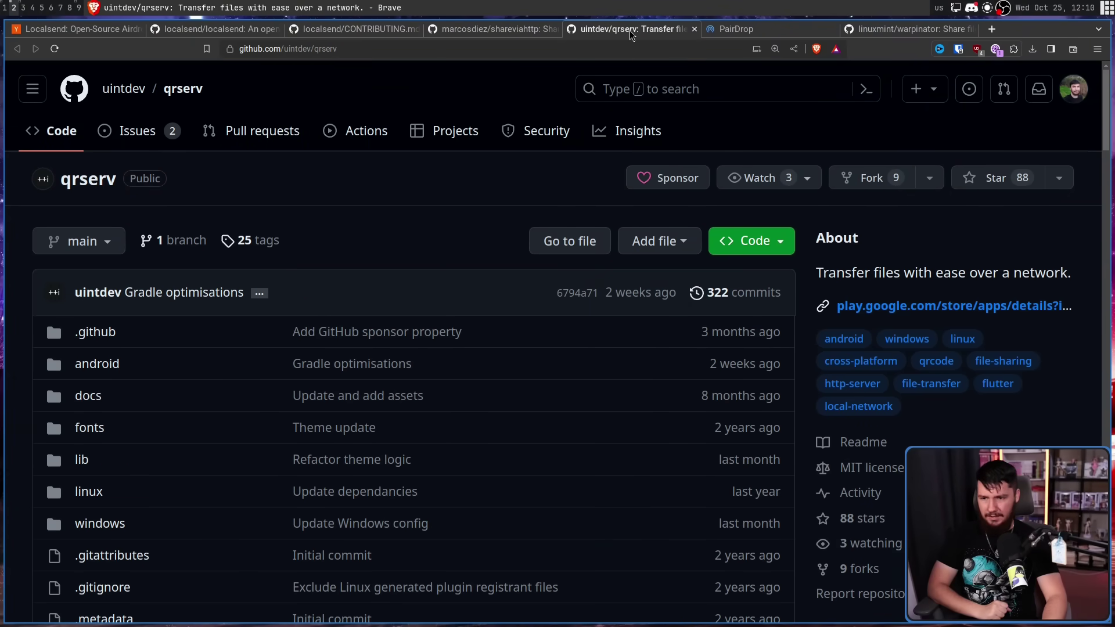
left_click(747, 33)
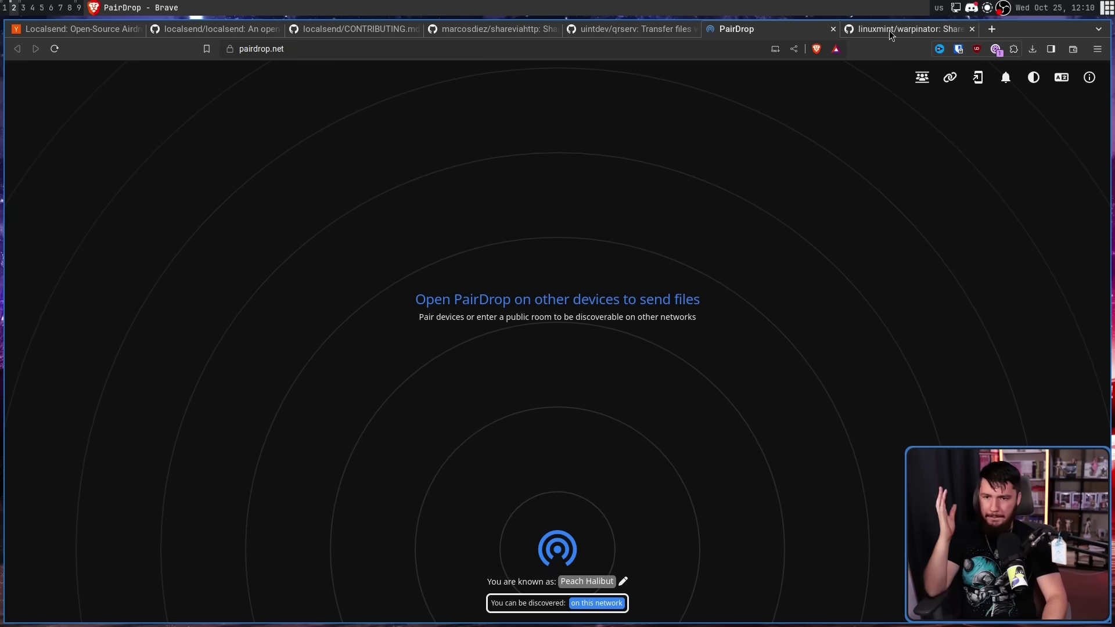
left_click(910, 29)
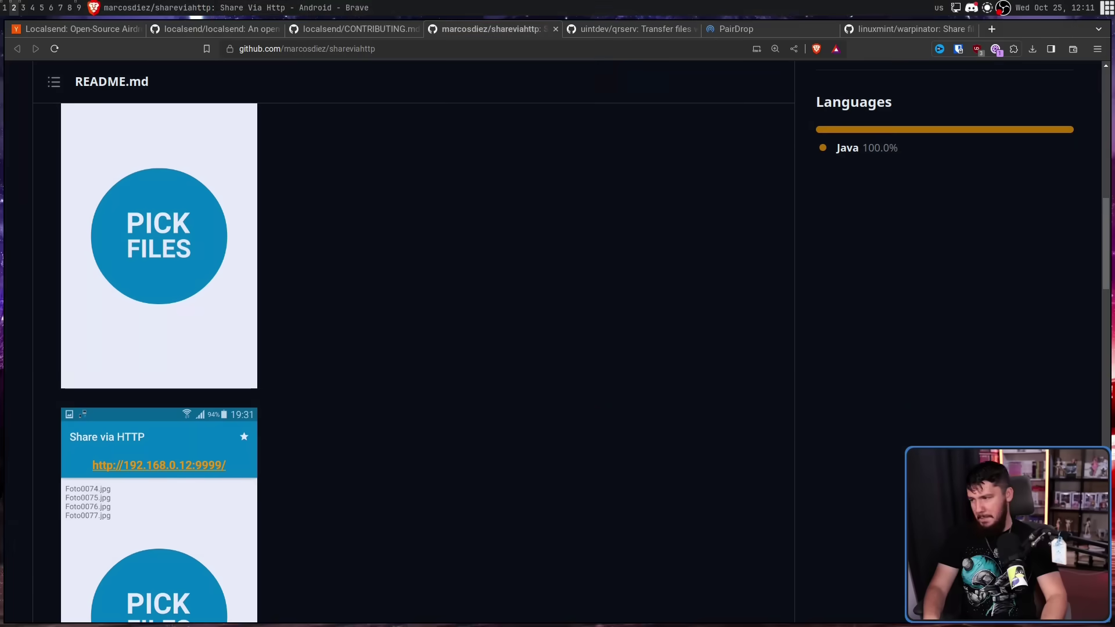
middle_click(351, 252)
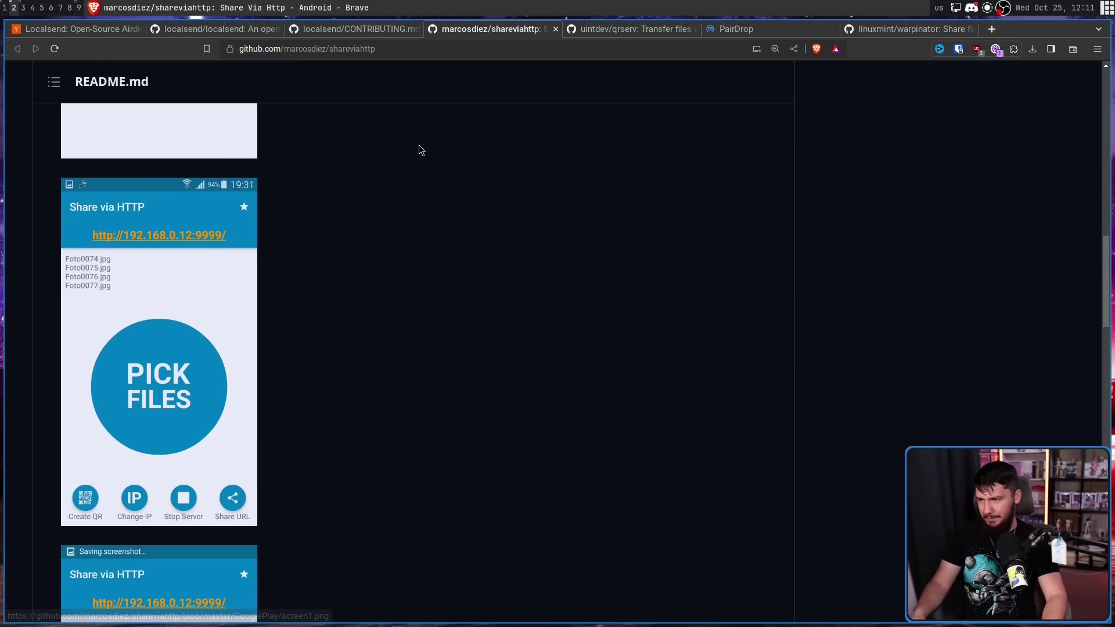
key("super+1")
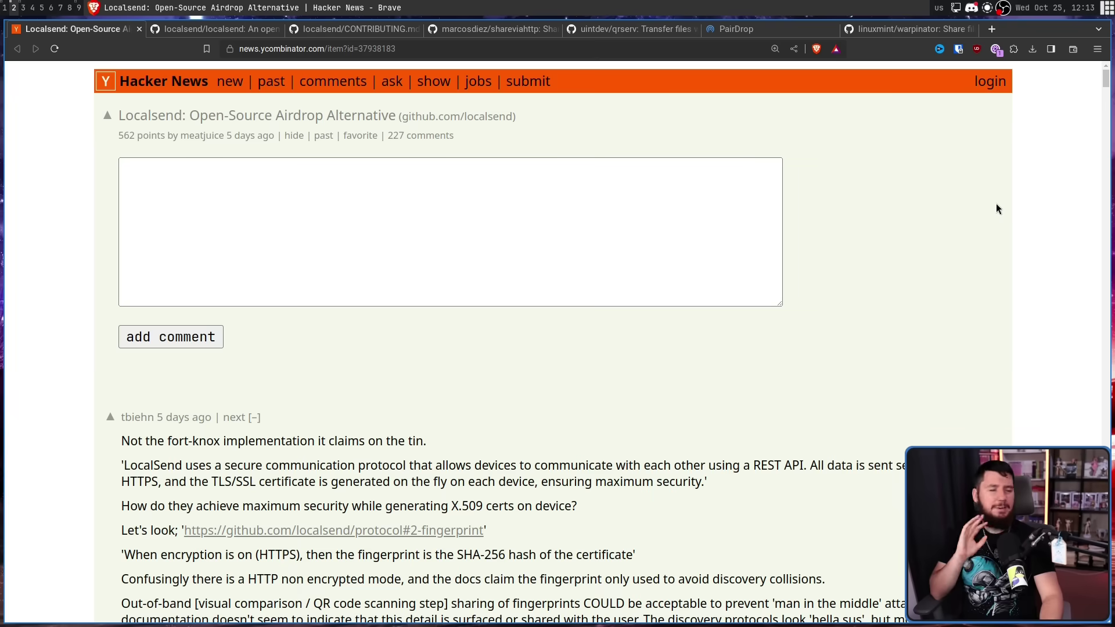
Read through the Hacker News comments on LocalSend for other file-transfer alternatives
left_click_drag(1108, 75, 1074, 607)
scroll(741, 523, "up", 1)
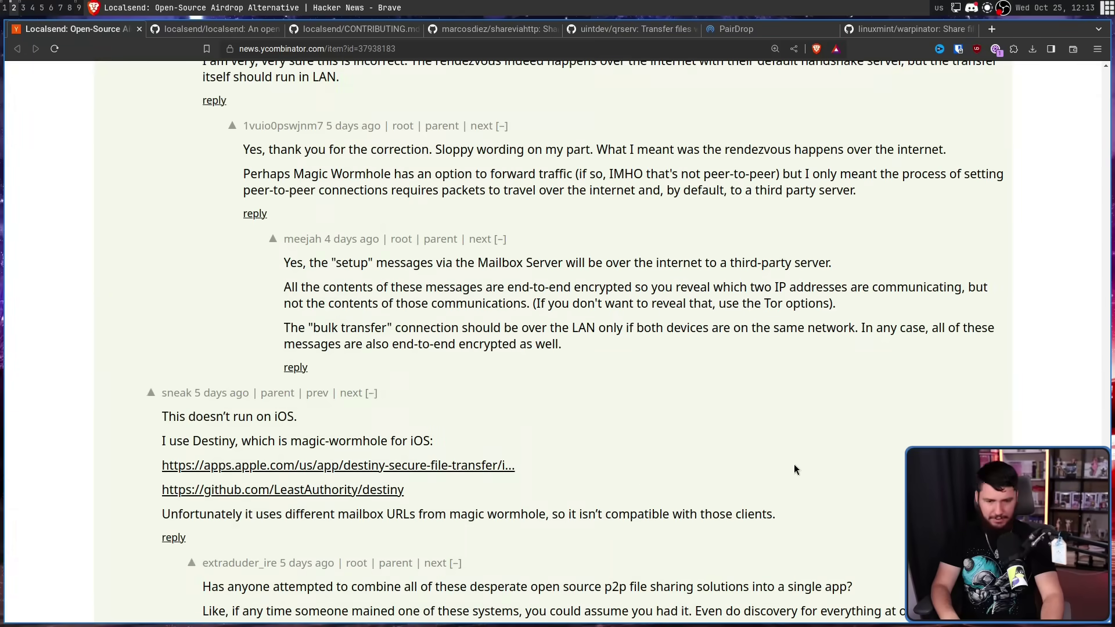
scroll(794, 469, "down", 5)
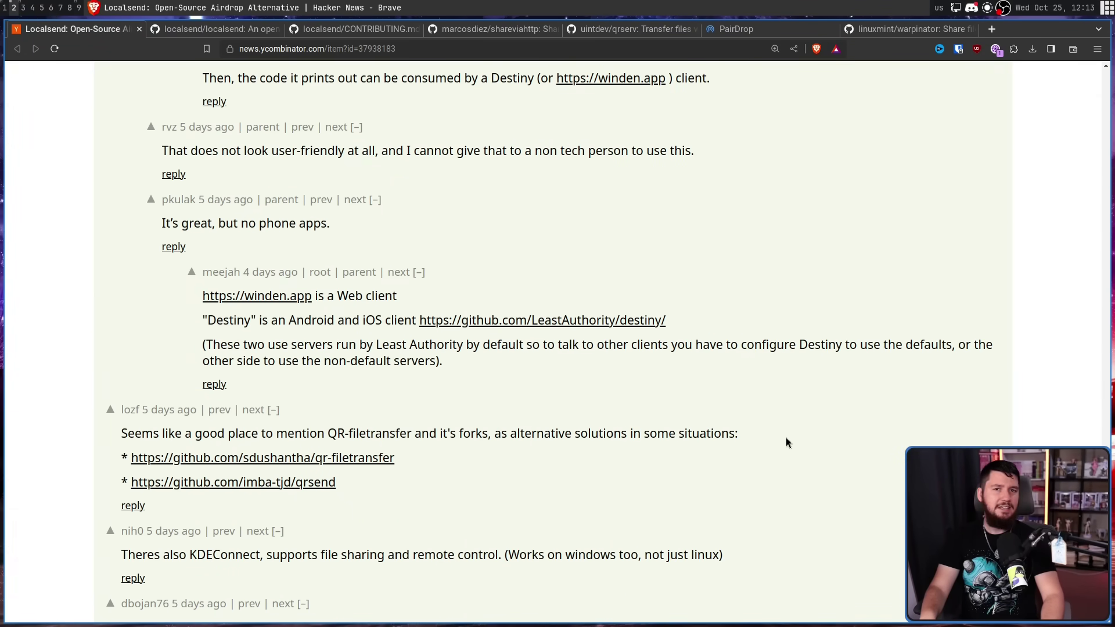